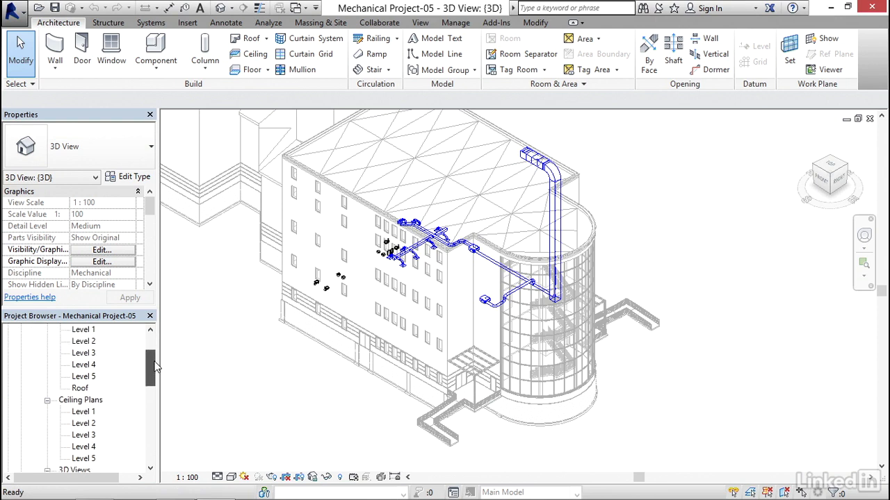
Open the Level 1 ceiling plan at the VAV unit and its connected ductwork.
{"action": "double_click", "coordinate": [83, 412]}
{"action": "scroll", "coordinate": [425, 251], "scroll_direction": "up", "scroll_amount": 5}
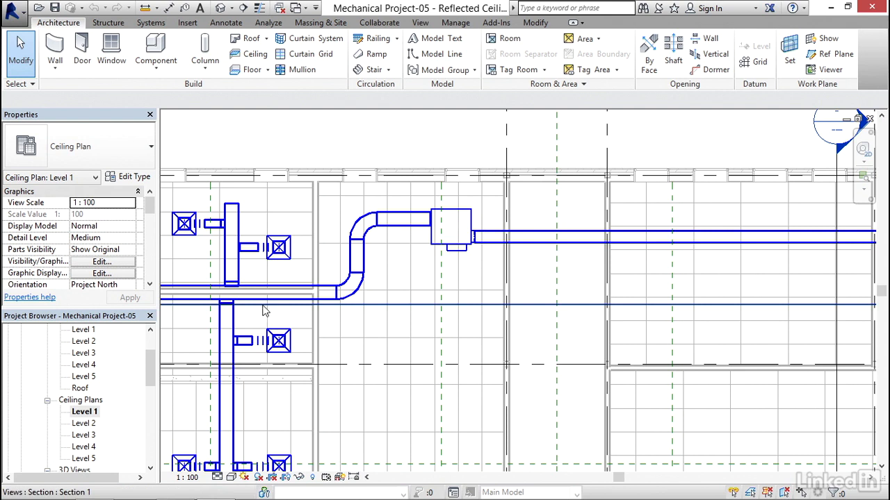
{"action": "middle_click_drag", "start_coordinate": [431, 297], "coordinate": [423, 312]}
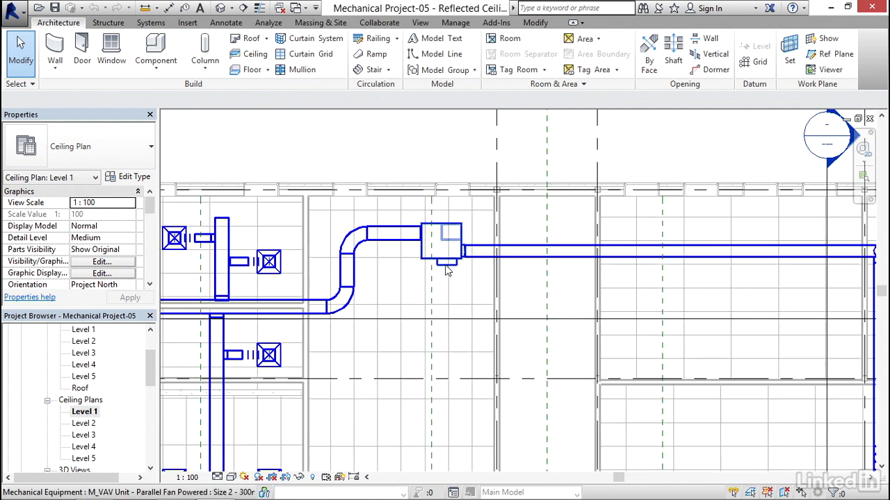
Draw a short horizontal 400 x 350 mm duct from the VAV unit's open rectangular connector into the corridor at 3048 mm offset.
{"action": "left_click", "coordinate": [443, 270]}
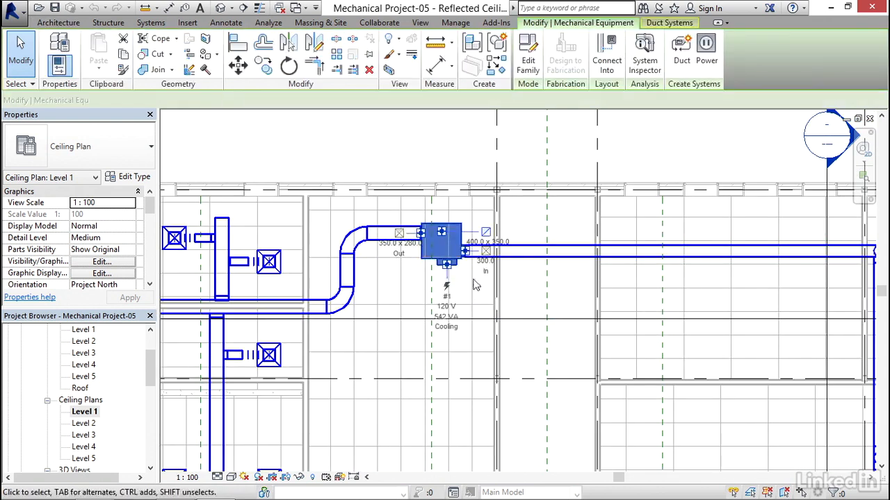
{"action": "middle_click_drag", "start_coordinate": [467, 283], "coordinate": [424, 283]}
{"action": "scroll", "coordinate": [425, 283], "scroll_direction": "up", "scroll_amount": 2}
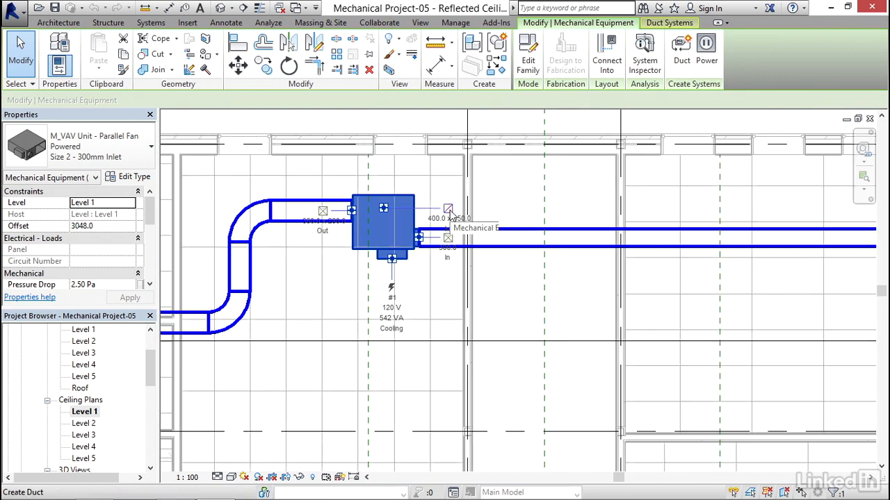
{"action": "left_click", "coordinate": [448, 210]}
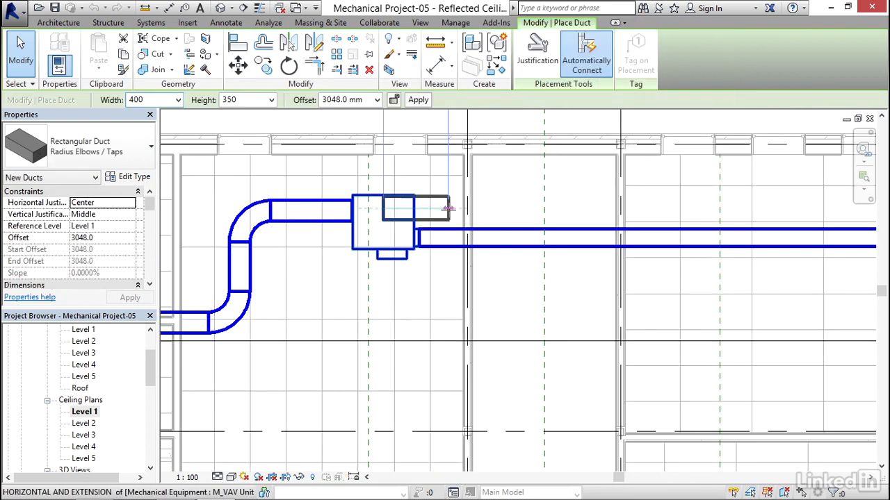
{"action": "left_click", "coordinate": [491, 209]}
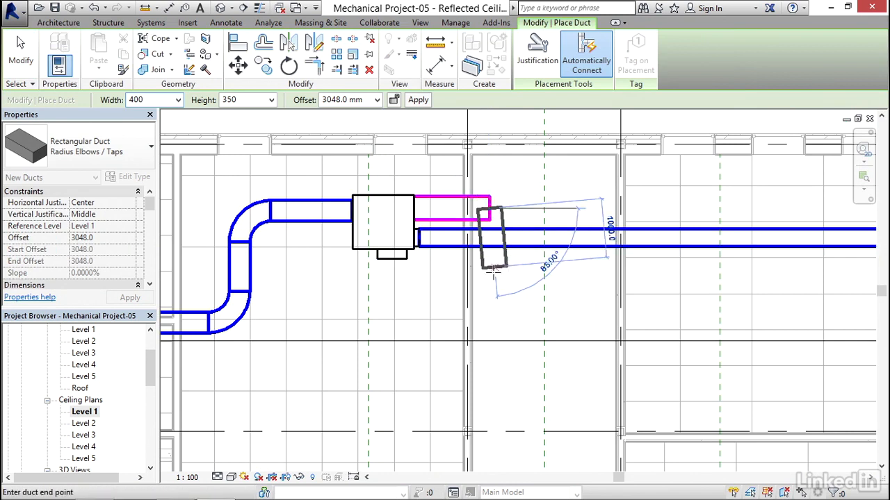
Set the duct offset to 4267 mm and run the duct about 2600 mm down the plan from the short segment's end.
{"action": "left_click", "coordinate": [377, 100]}
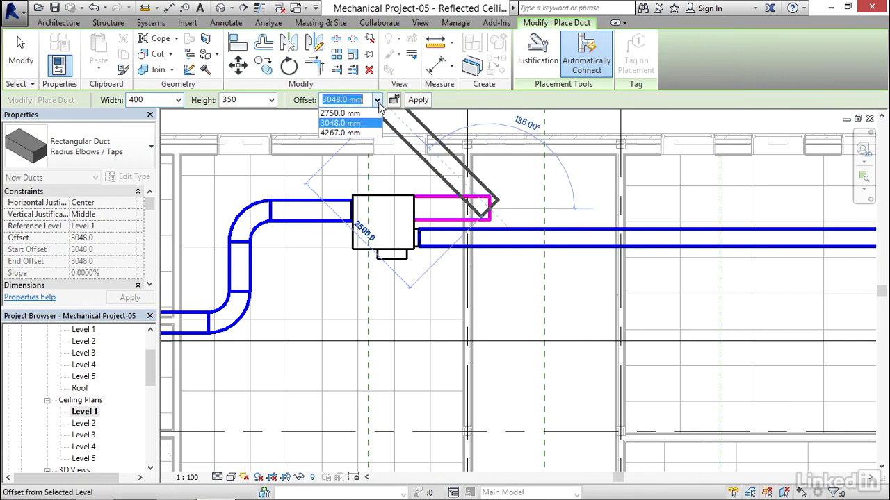
{"action": "left_click", "coordinate": [351, 132]}
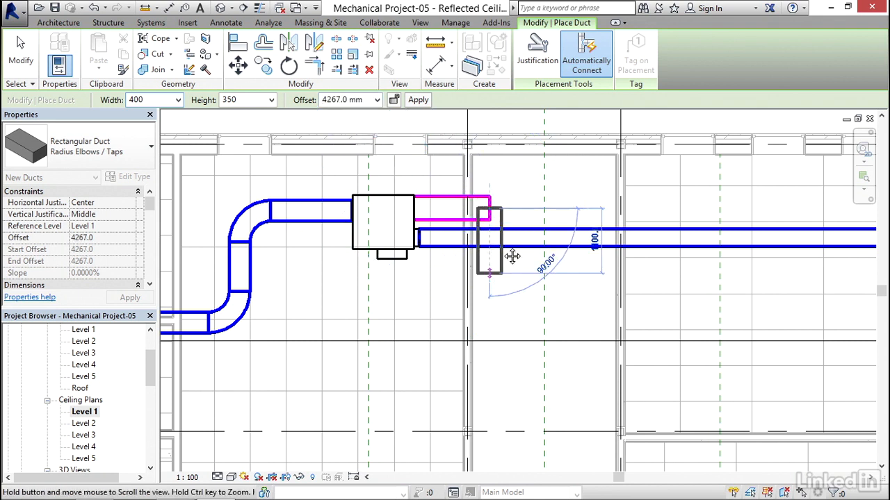
{"action": "scroll", "coordinate": [504, 280], "scroll_direction": "down", "scroll_amount": 3}
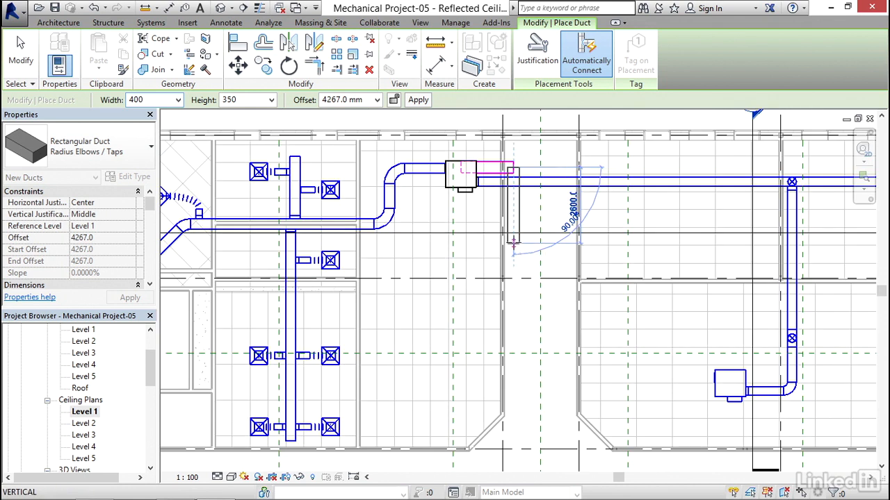
{"action": "left_click", "coordinate": [514, 242]}
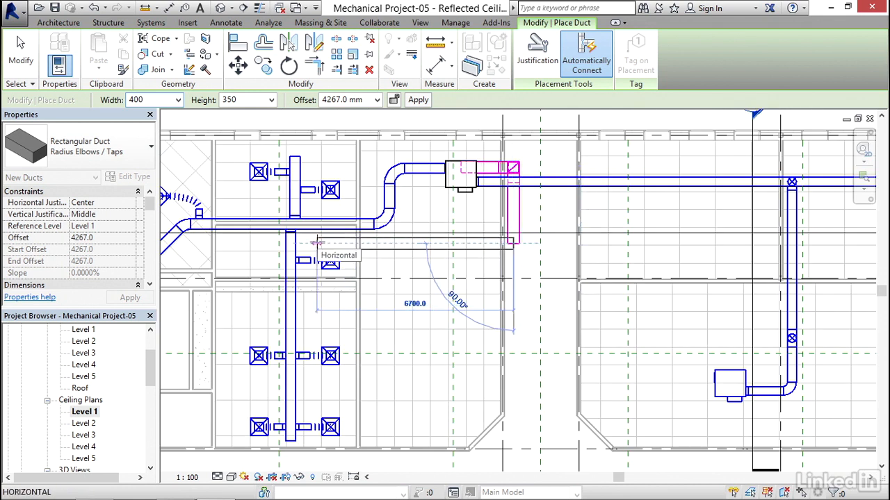
Continue the duct about 9900 mm left, 3100 mm up and 3800 mm left into the corner room, ending the run there.
{"action": "middle_click_drag", "start_coordinate": [319, 242], "coordinate": [479, 241]}
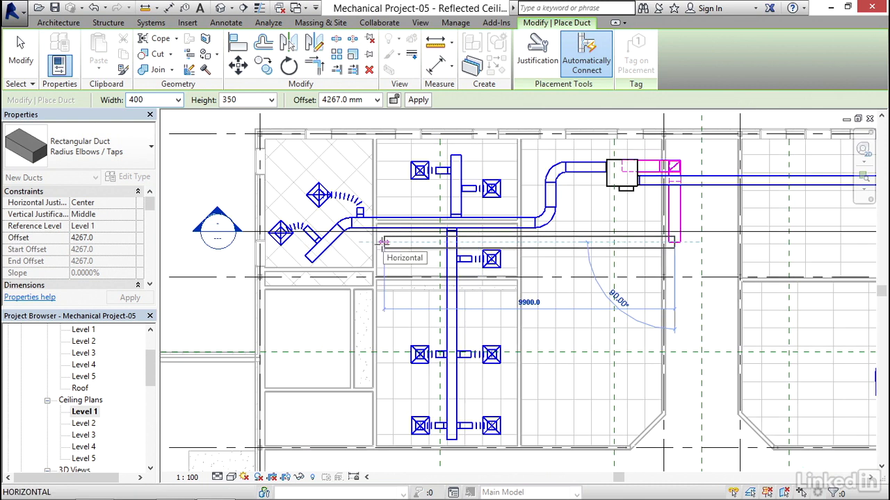
{"action": "left_click", "coordinate": [382, 242]}
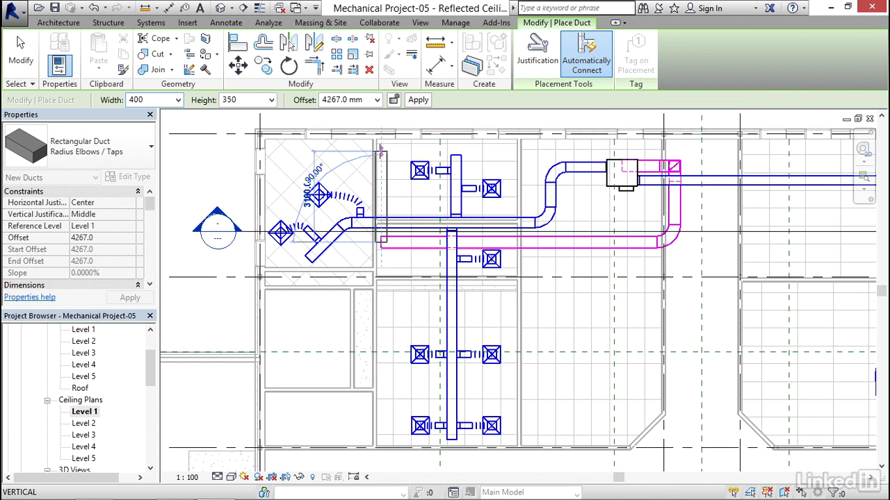
{"action": "left_click", "coordinate": [381, 153]}
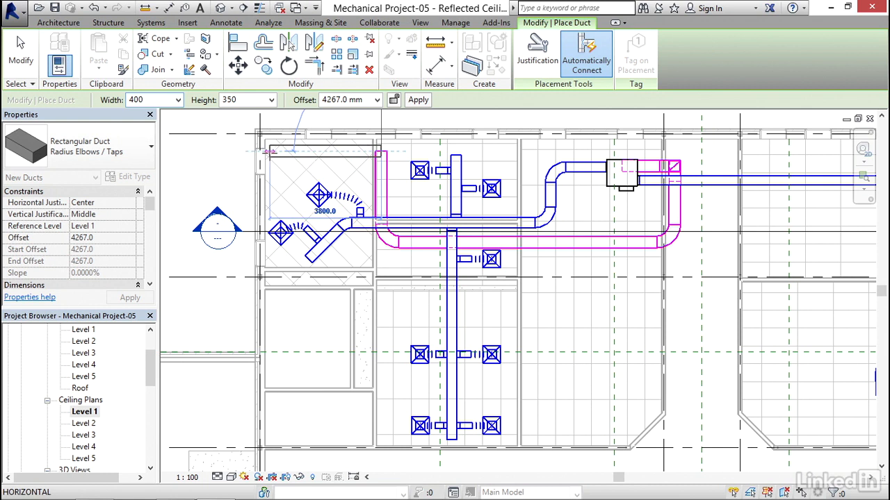
{"action": "left_click", "coordinate": [269, 151]}
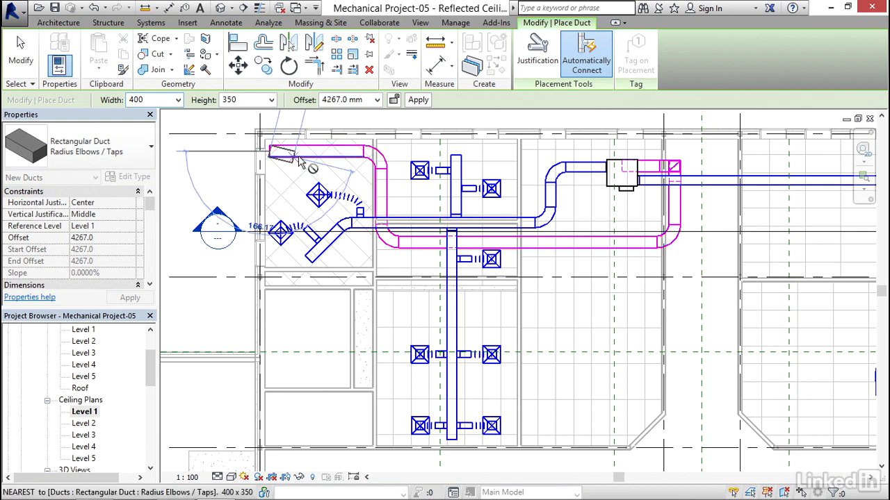
{"action": "key", "text": "Escape"}
{"action": "key", "text": "Escape"}
Move the vertical building section line left across the new duct and extend its view depth just past the VAV unit's raised duct.
{"action": "middle_click_drag", "start_coordinate": [554, 273], "coordinate": [478, 261]}
{"action": "scroll", "coordinate": [456, 226], "scroll_direction": "down", "scroll_amount": 1}
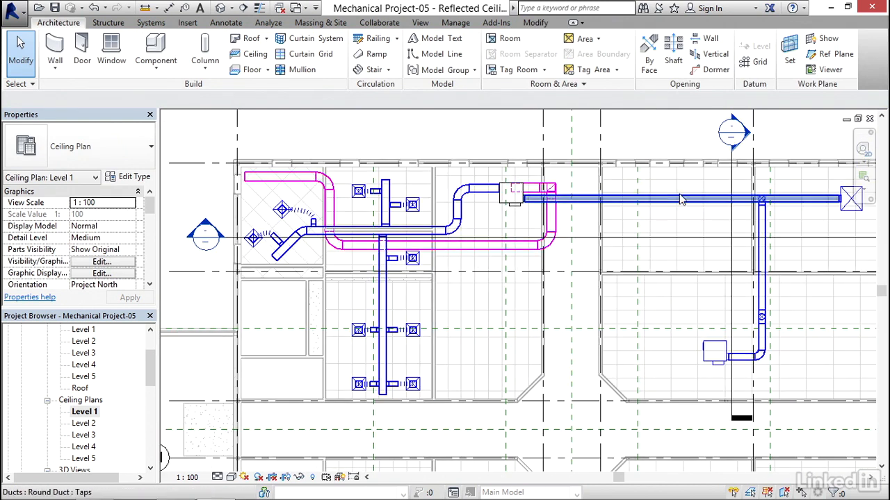
{"action": "left_click", "coordinate": [710, 196]}
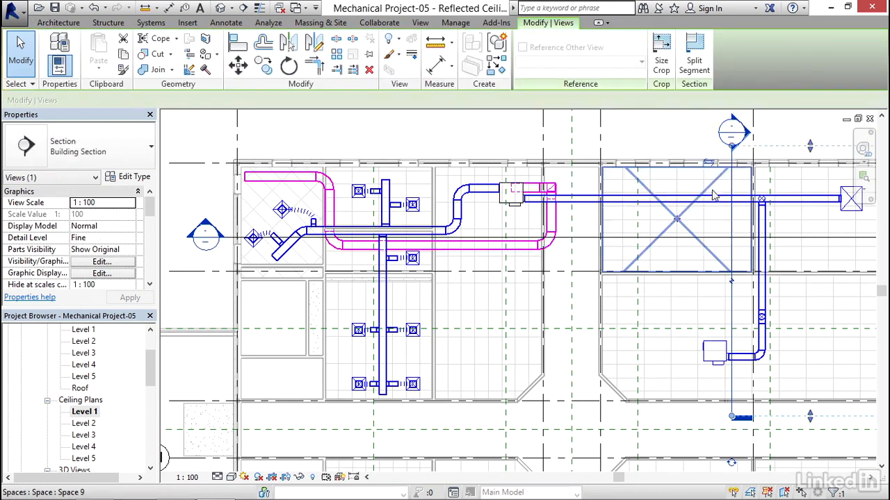
{"action": "left_click_drag", "start_coordinate": [732, 183], "coordinate": [344, 167]}
{"action": "left_click_drag", "start_coordinate": [500, 262], "coordinate": [568, 268]}
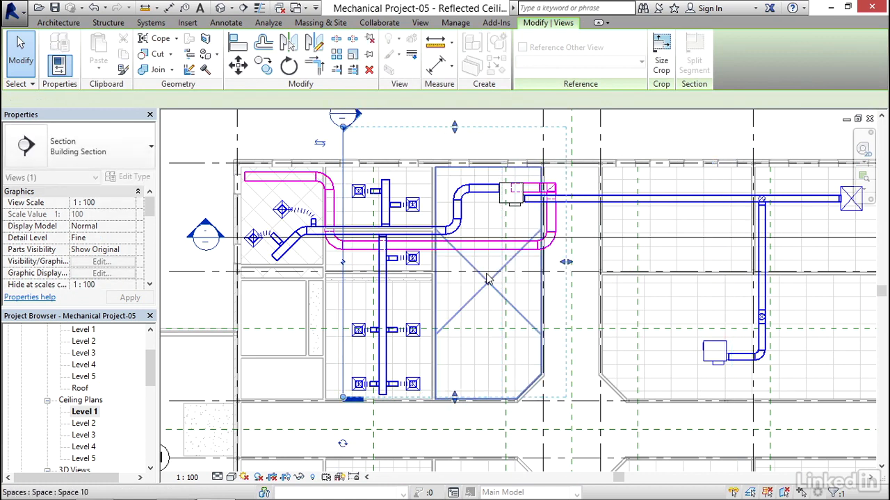
{"action": "key", "text": "Escape"}
Open the section view of the relocated vertical section line, framed on the raised return duct.
{"action": "middle_click_drag", "start_coordinate": [549, 208], "coordinate": [566, 307]}
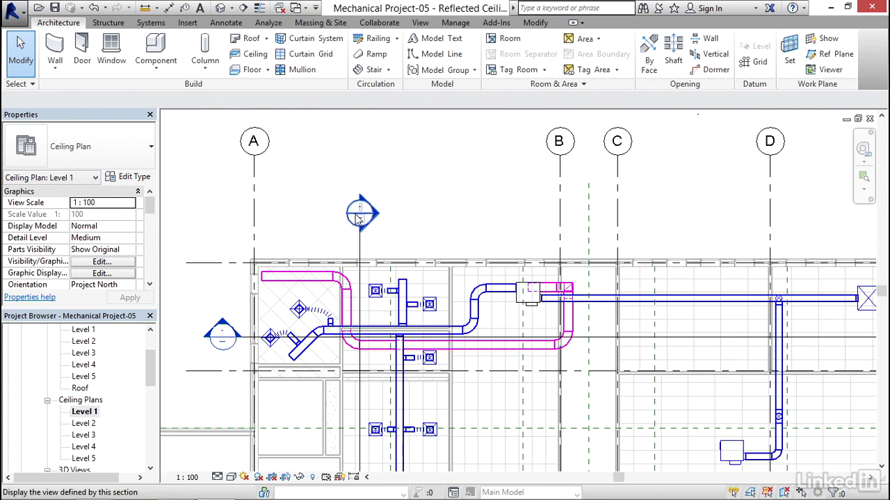
{"action": "double_click", "coordinate": [357, 215]}
{"action": "scroll", "coordinate": [420, 346], "scroll_direction": "up", "scroll_amount": 5}
{"action": "middle_click_drag", "start_coordinate": [351, 218], "coordinate": [394, 219]}
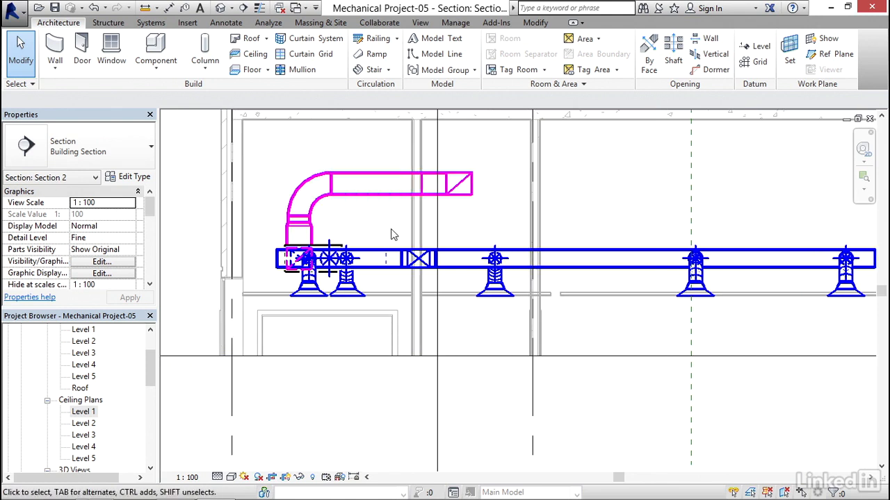
Change the rectangular radius elbow at the top of the duct riser from type 1.5 W to 1 W.
{"action": "scroll", "coordinate": [372, 229], "scroll_direction": "up", "scroll_amount": 3}
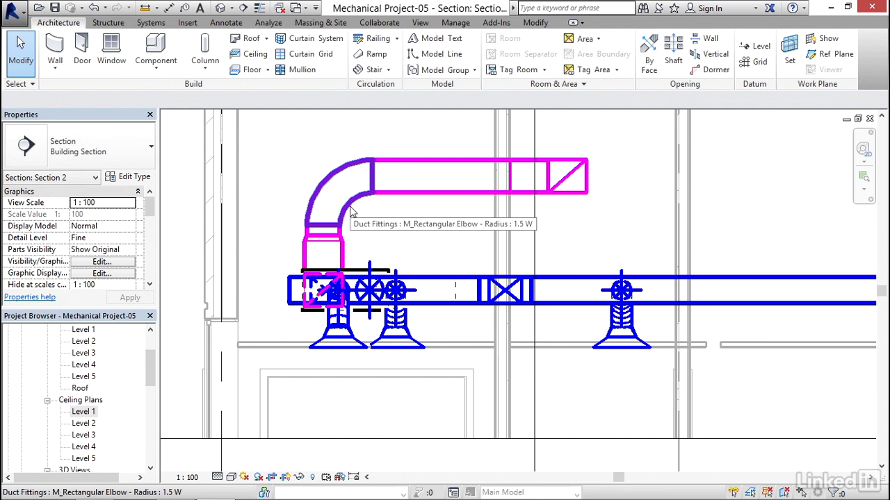
{"action": "left_click", "coordinate": [351, 210]}
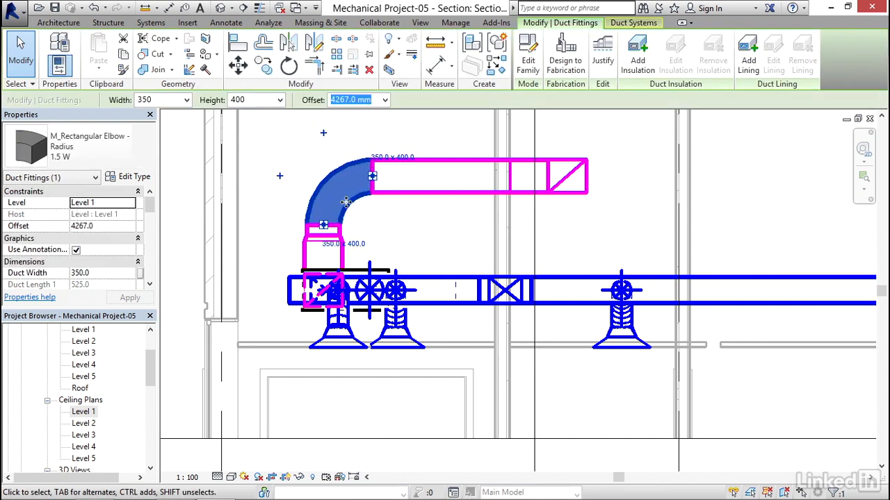
{"action": "left_click", "coordinate": [136, 159]}
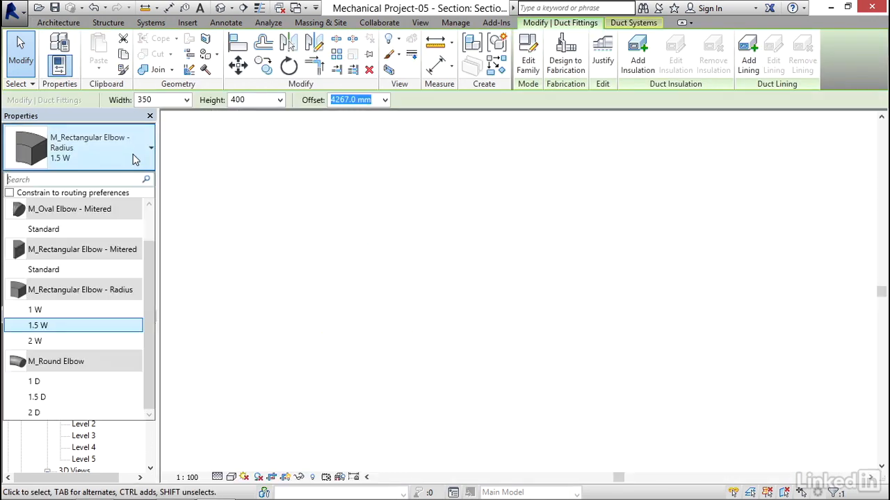
{"action": "left_click", "coordinate": [48, 311]}
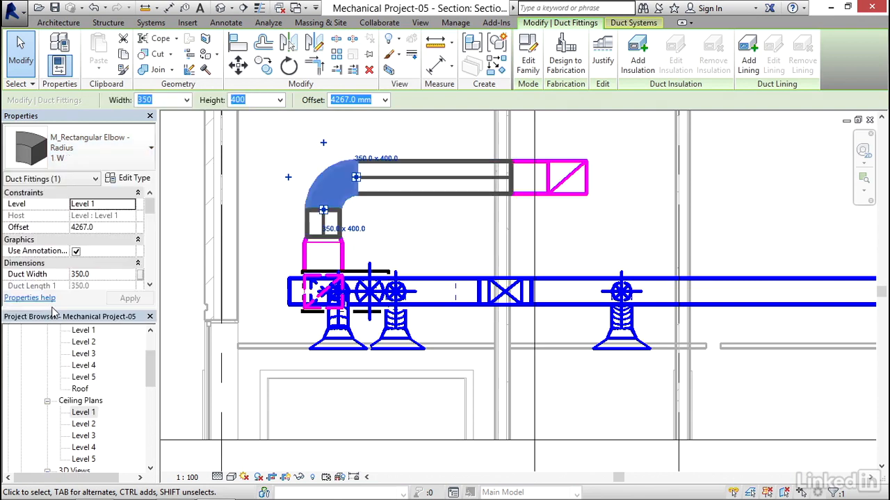
{"action": "left_click", "coordinate": [438, 210]}
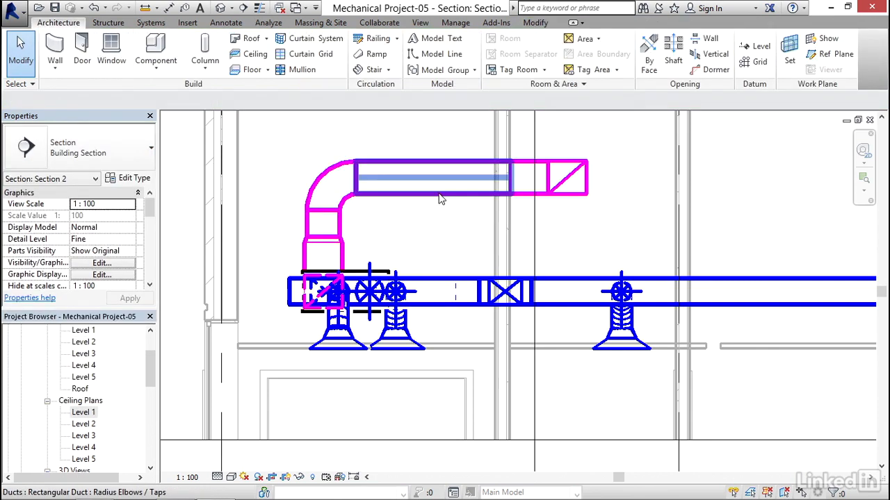
Nudge the upper horizontal return duct down to an offset of about 4087 mm.
{"action": "left_click", "coordinate": [436, 196]}
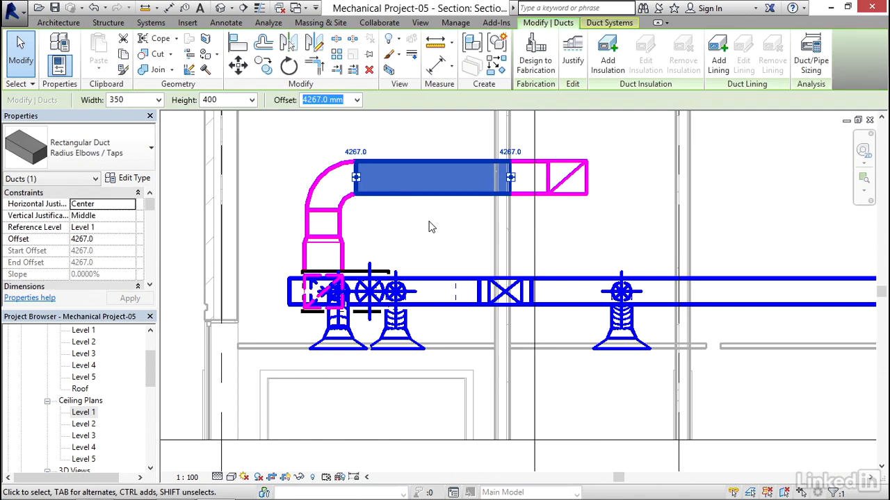
{"action": "key", "text": "Down"}
{"action": "key", "text": "Down"}
{"action": "key", "text": "Down"}
{"action": "key", "text": "Down"}
{"action": "key", "text": "Down"}
{"action": "key", "text": "Down"}
{"action": "key", "text": "Down"}
{"action": "key", "text": "Down"}
{"action": "key", "text": "Down"}
{"action": "key", "text": "Down"}
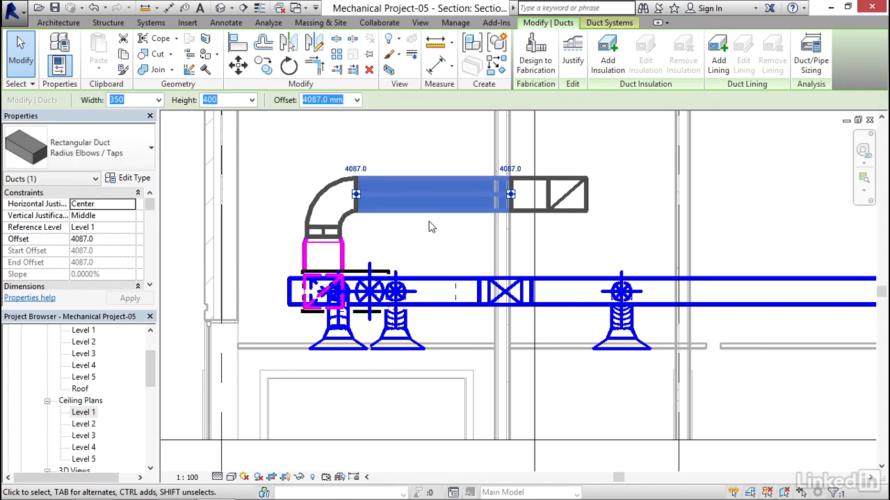
{"action": "key", "text": "Escape"}
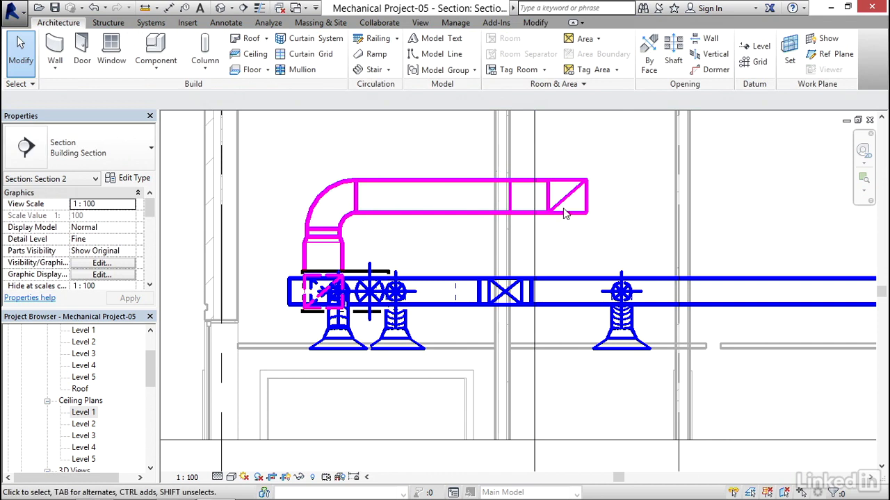
Return to the Level 1 ceiling plan at the corner room with the two angled supply diffusers.
{"action": "middle_click_drag", "start_coordinate": [472, 256], "coordinate": [465, 234]}
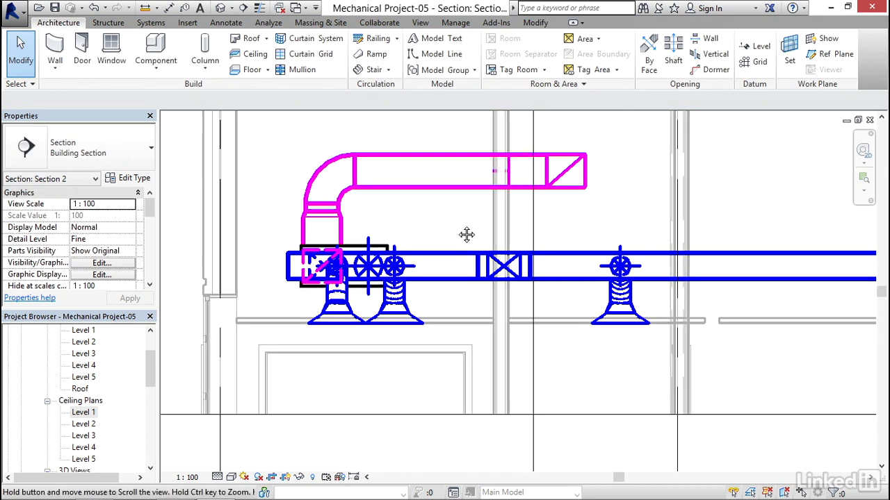
{"action": "double_click", "coordinate": [84, 413]}
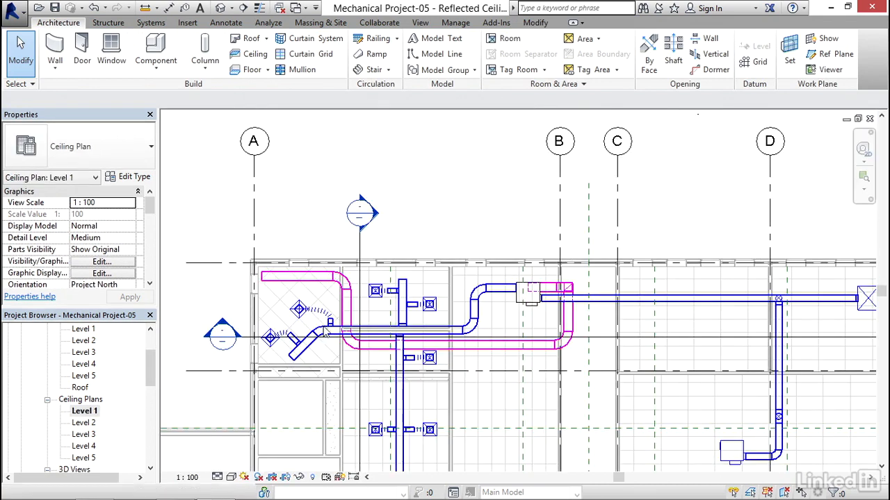
{"action": "scroll", "coordinate": [367, 301], "scroll_direction": "up", "scroll_amount": 3}
{"action": "scroll", "coordinate": [366, 301], "scroll_direction": "up", "scroll_amount": 2}
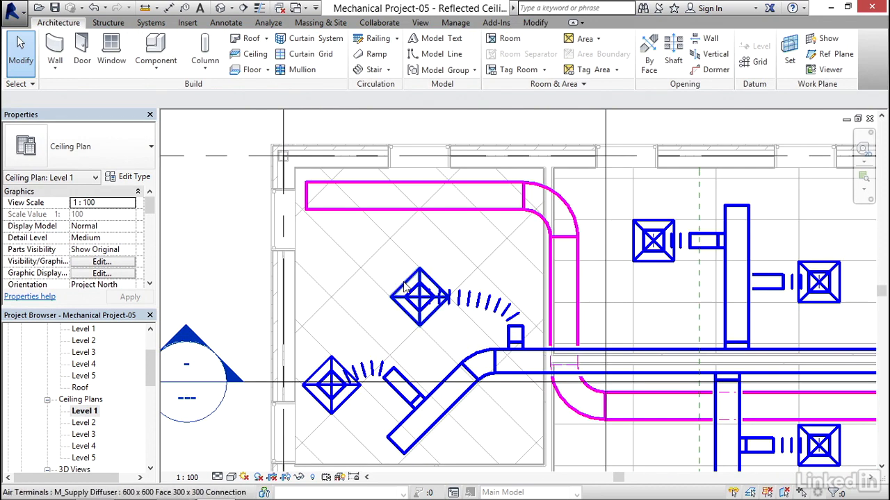
Set up a new M_Return Diffuser, 600 x 600 Face 300 x 300 Connection, at offset 2438, starting from the upper angled supply diffuser.
{"action": "left_click", "coordinate": [406, 287]}
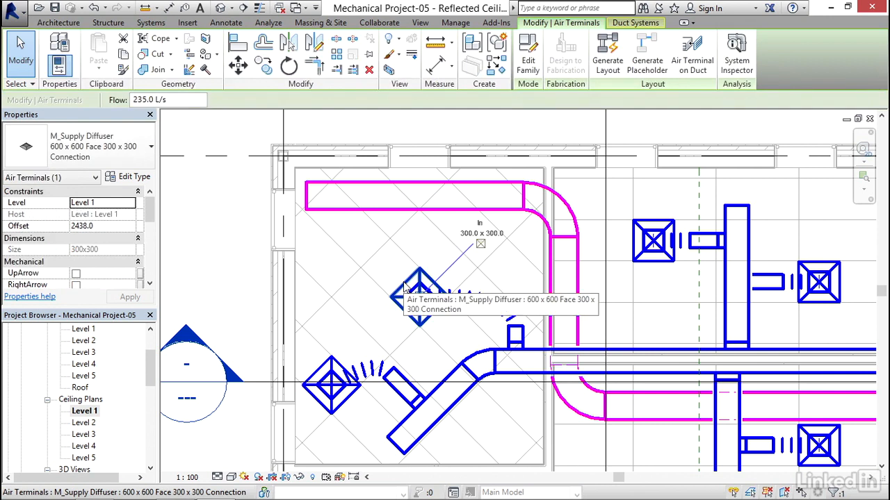
{"action": "right_click", "coordinate": [405, 287]}
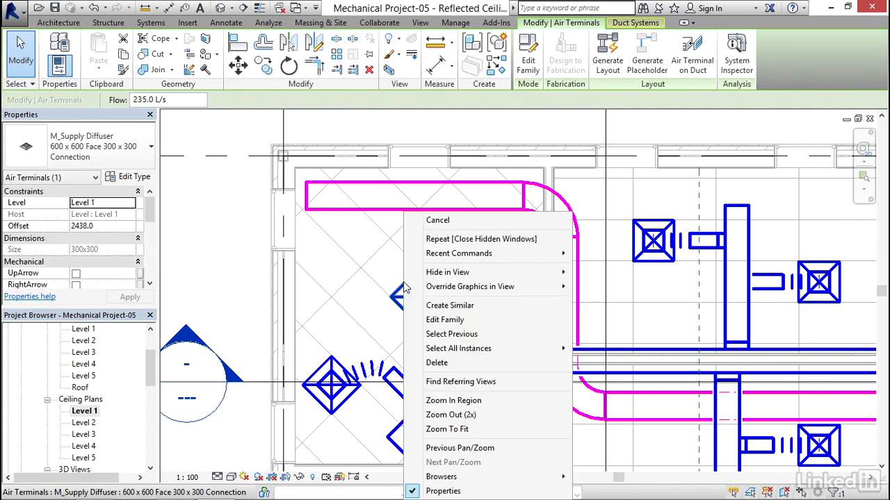
{"action": "left_click", "coordinate": [461, 305]}
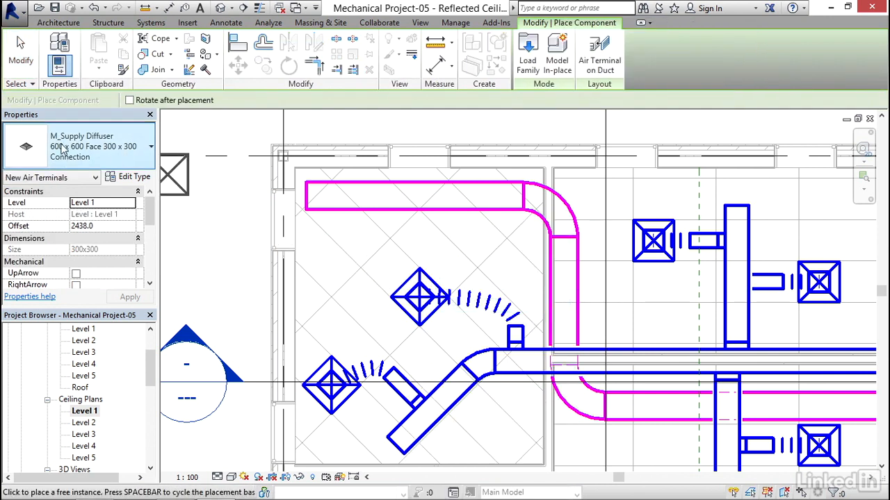
{"action": "left_click", "coordinate": [145, 153]}
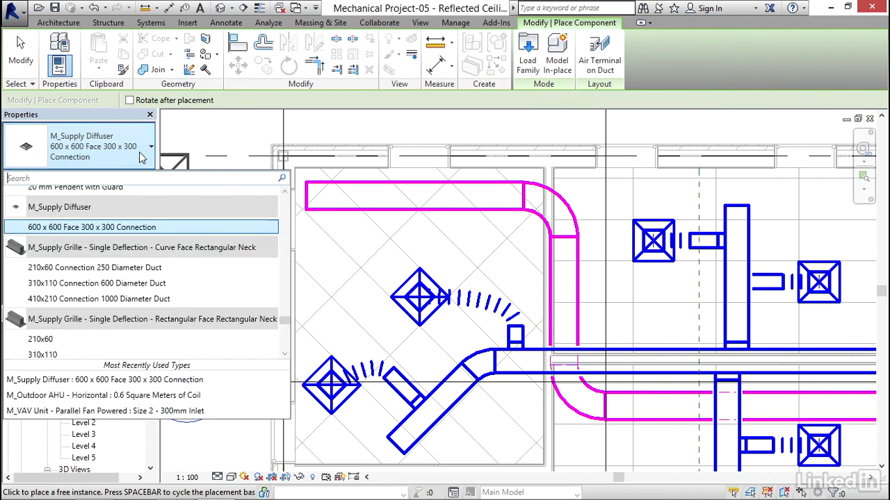
{"action": "left_click_drag", "start_coordinate": [286, 322], "coordinate": [287, 280]}
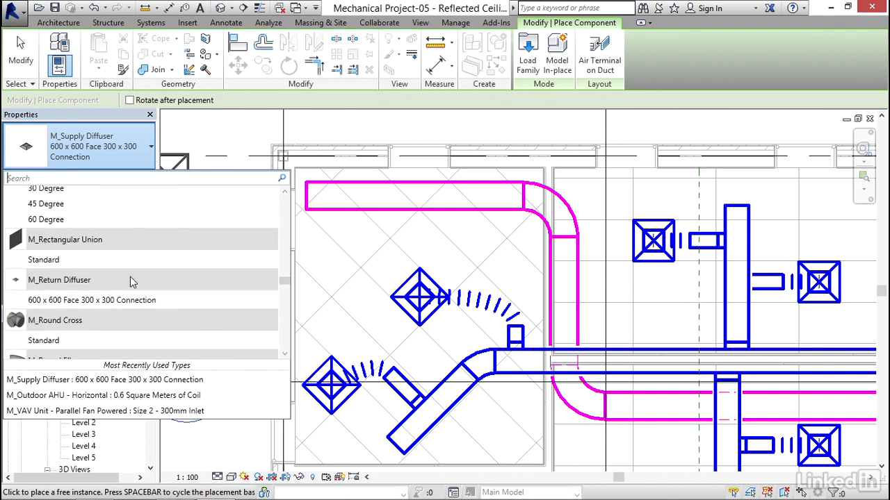
{"action": "left_click", "coordinate": [63, 302]}
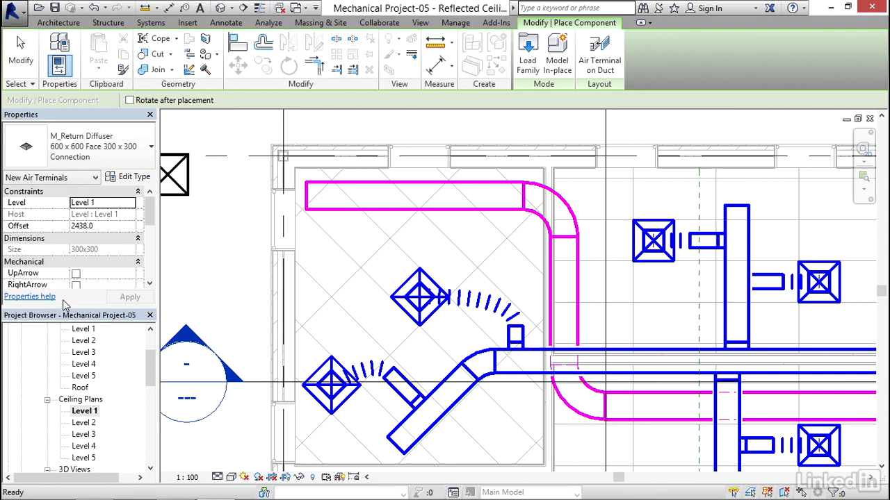
{"action": "left_click", "coordinate": [96, 226]}
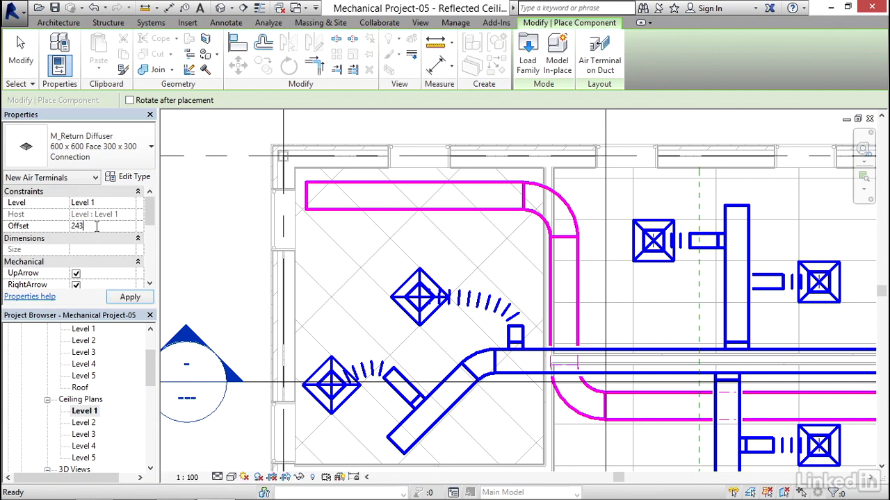
{"action": "type", "text": "2438"}
{"action": "key", "text": "Return"}
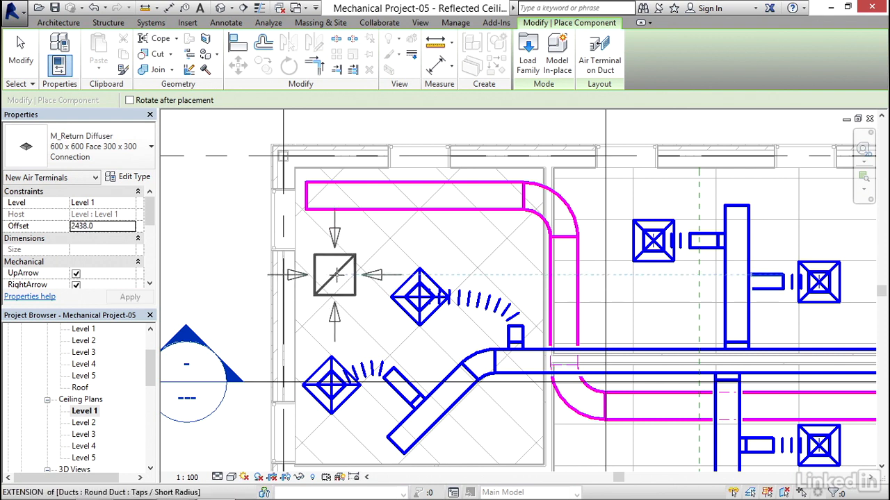
Place the return diffuser in the corner room beside the upper supply diffuser, rotated to match the diagonal ceiling grid.
{"action": "middle_click_drag", "start_coordinate": [327, 276], "coordinate": [319, 255]}
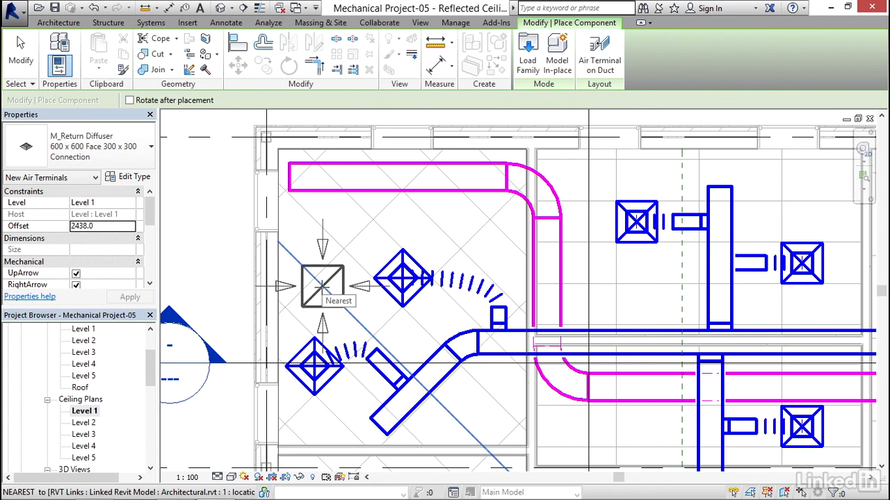
{"action": "key", "text": "space"}
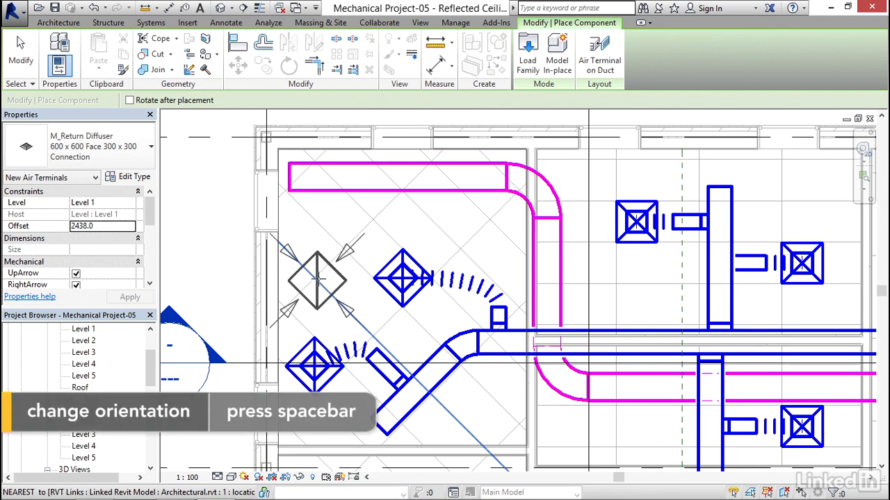
{"action": "left_click", "coordinate": [316, 278]}
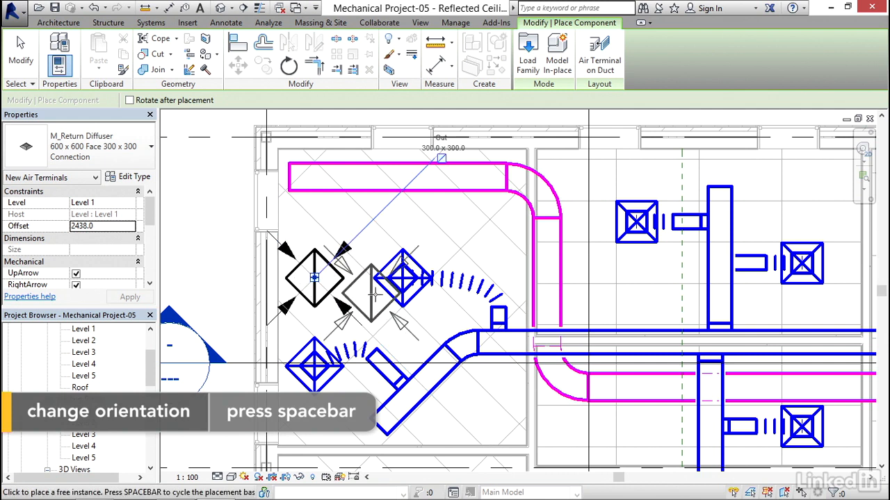
{"action": "key", "text": "Escape"}
{"action": "key", "text": "Escape"}
Move the return diffuser along the diagonal ceiling grid so it sits corner to corner with the upper supply diffuser.
{"action": "left_click", "coordinate": [338, 293]}
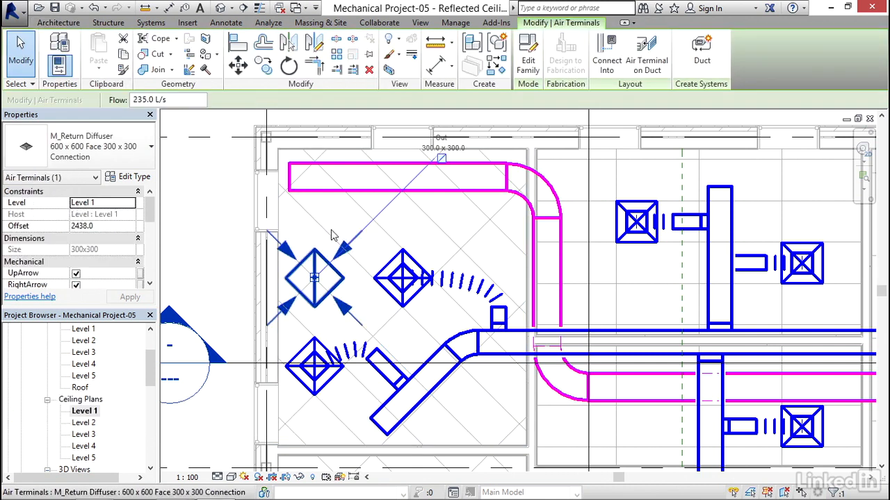
{"action": "left_click", "coordinate": [238, 65]}
{"action": "left_click", "coordinate": [324, 273]}
{"action": "left_click", "coordinate": [326, 264]}
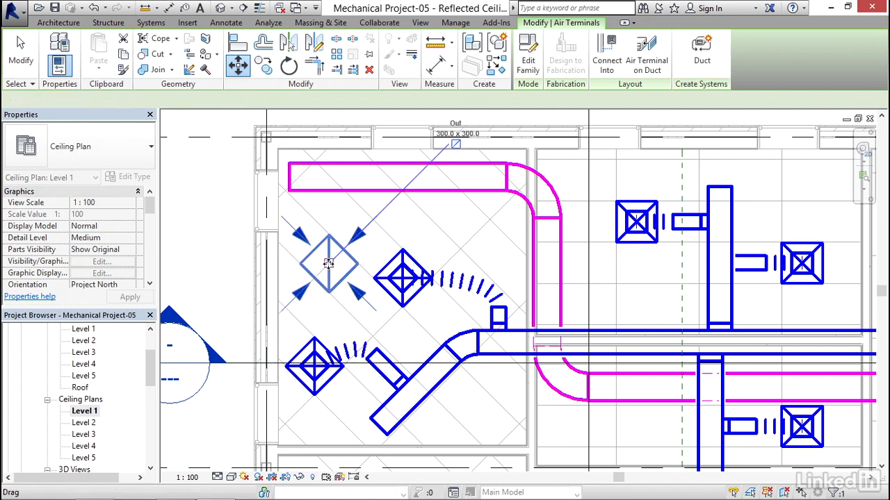
{"action": "left_click", "coordinate": [238, 64]}
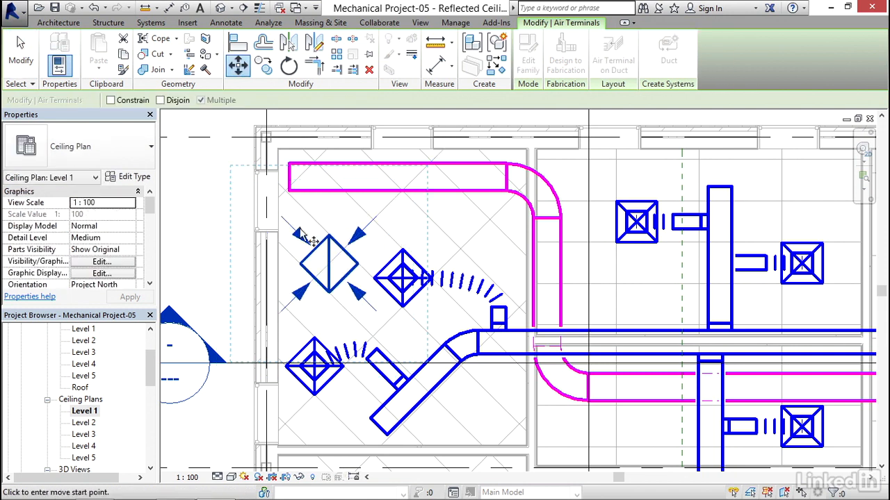
{"action": "left_click", "coordinate": [333, 268]}
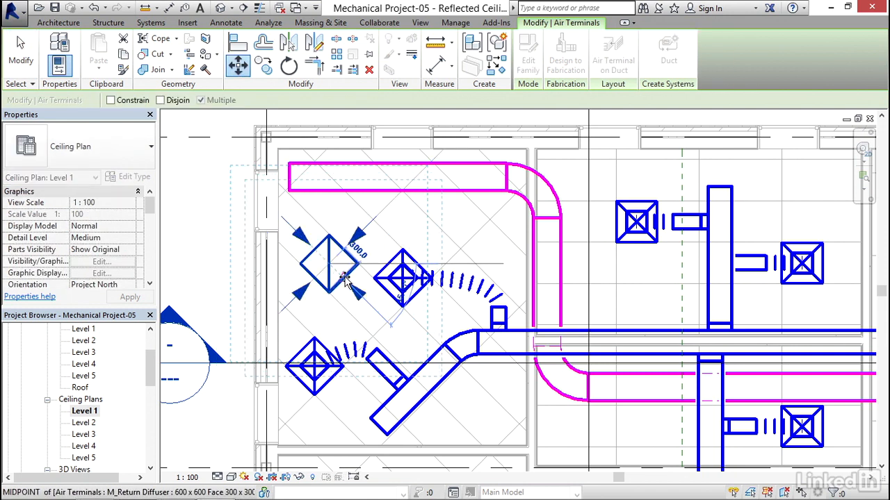
{"action": "left_click", "coordinate": [345, 275]}
{"action": "key", "text": "Escape"}
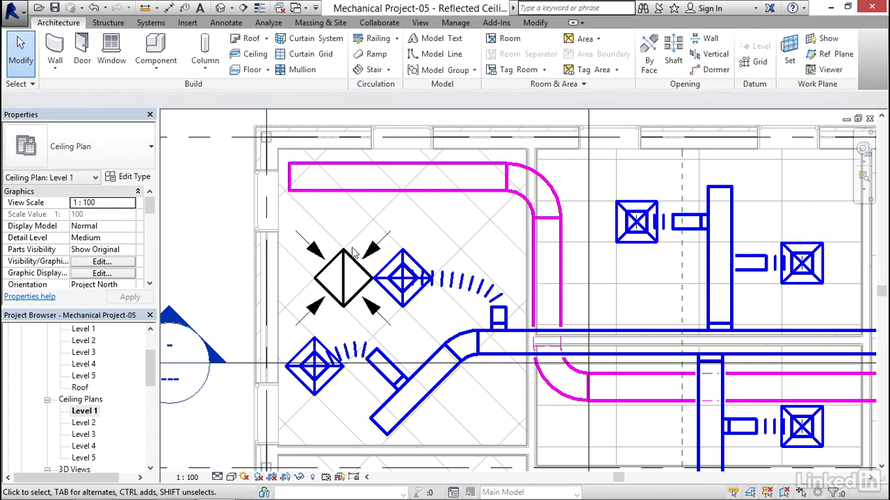
Connect the corner room's return diffuser into the horizontal return duct above it.
{"action": "left_click", "coordinate": [346, 273]}
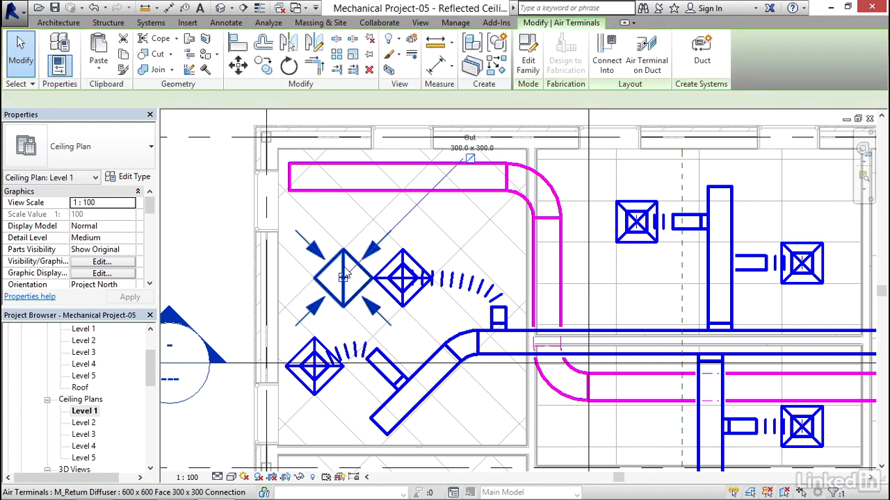
{"action": "left_click", "coordinate": [604, 63]}
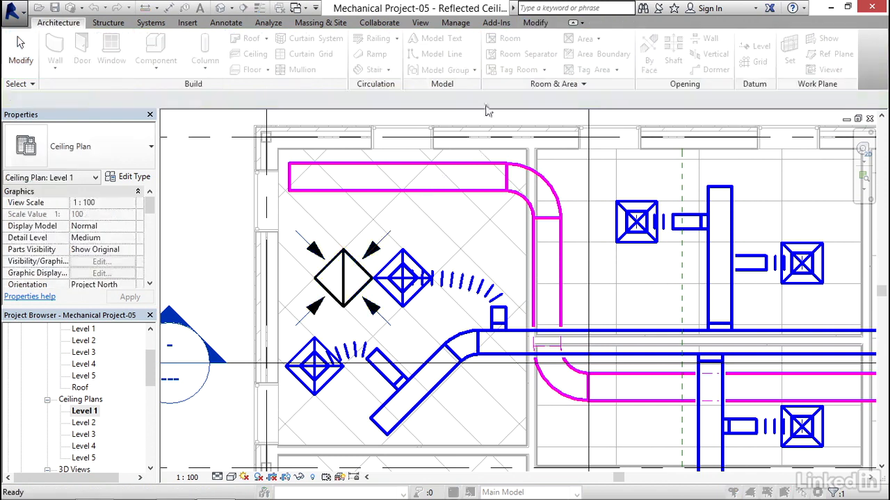
{"action": "left_click", "coordinate": [407, 170]}
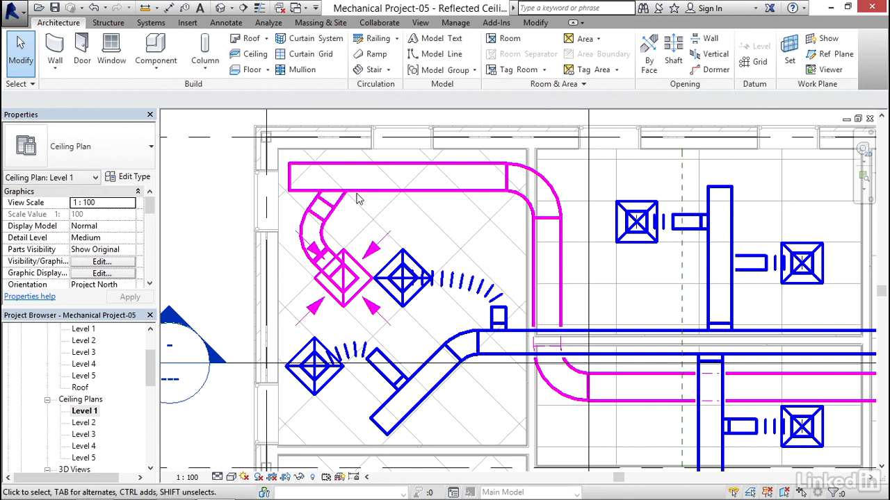
Turn off the UpArrow, RightArrow, LeftArrow and DownArrow options of the connected return diffuser.
{"action": "middle_click_drag", "start_coordinate": [342, 254], "coordinate": [342, 212]}
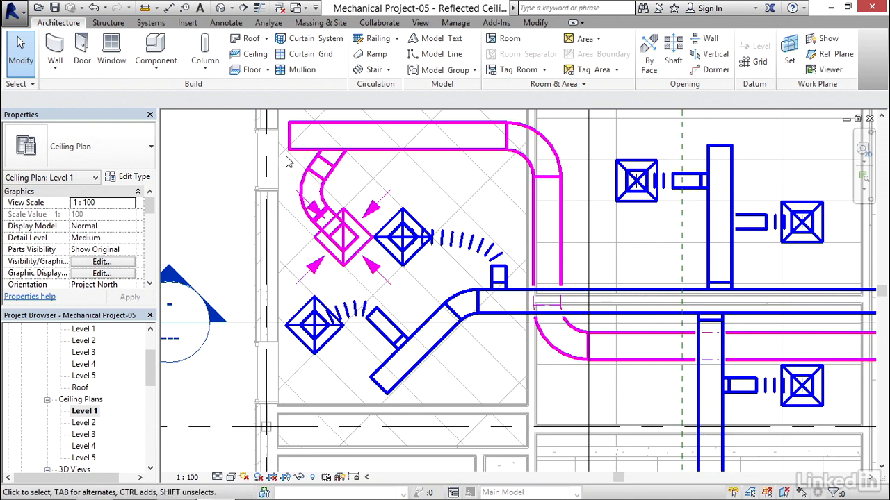
{"action": "left_click", "coordinate": [349, 265]}
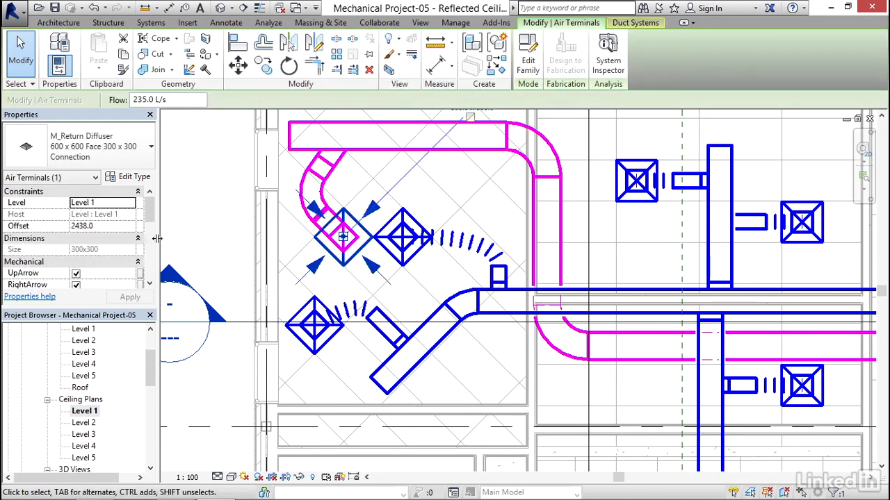
{"action": "left_click_drag", "start_coordinate": [148, 216], "coordinate": [120, 233]}
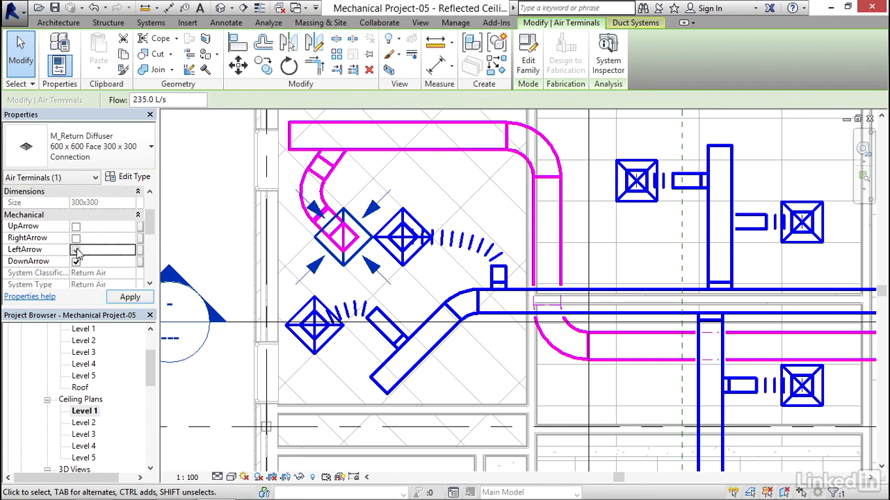
{"action": "left_click", "coordinate": [119, 297]}
{"action": "left_click", "coordinate": [253, 285]}
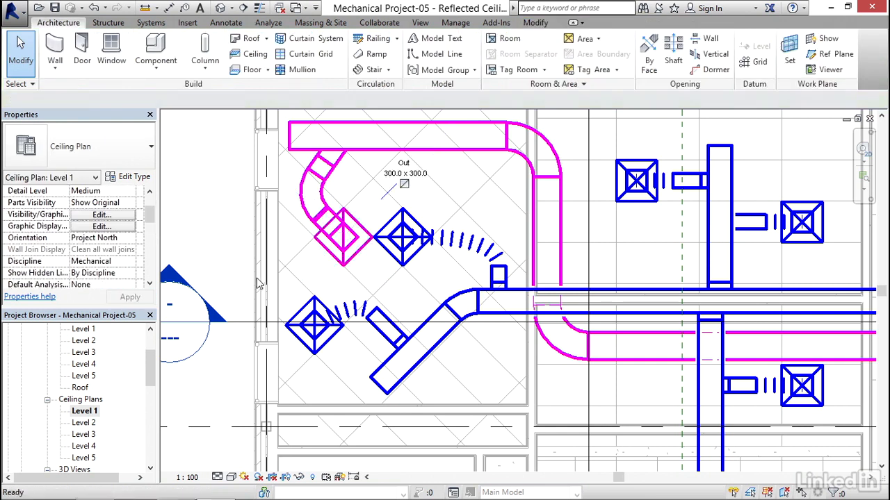
Place a similar return diffuser in the adjacent room, directly below the upper-left supply diffuser and above the main supply duct.
{"action": "scroll", "coordinate": [266, 265], "scroll_direction": "down", "scroll_amount": 2}
{"action": "middle_click_drag", "start_coordinate": [290, 278], "coordinate": [294, 235]}
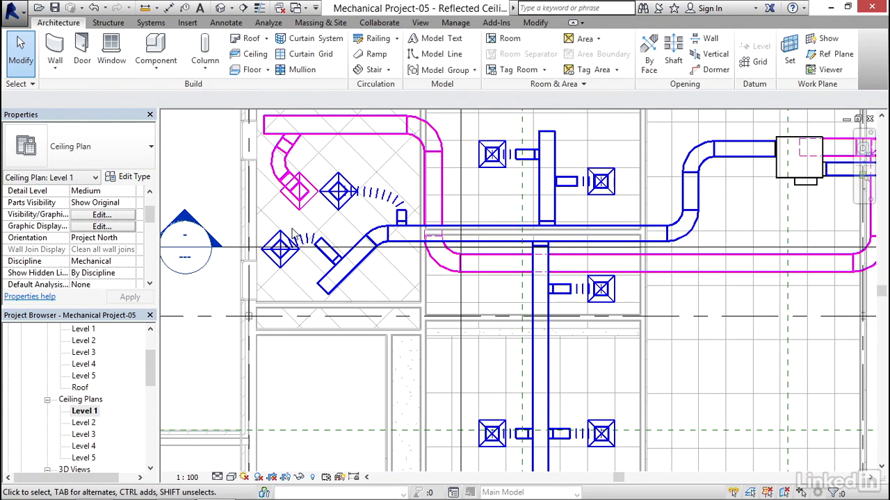
{"action": "left_click", "coordinate": [301, 215]}
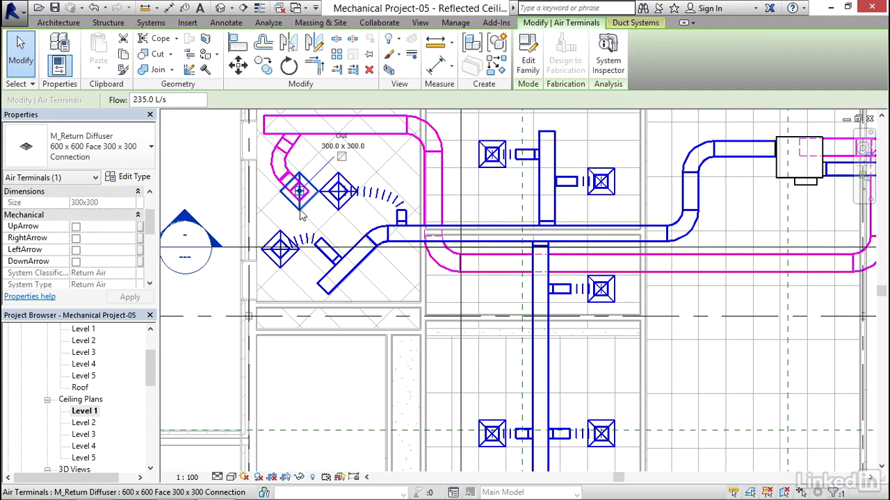
{"action": "right_click", "coordinate": [302, 213]}
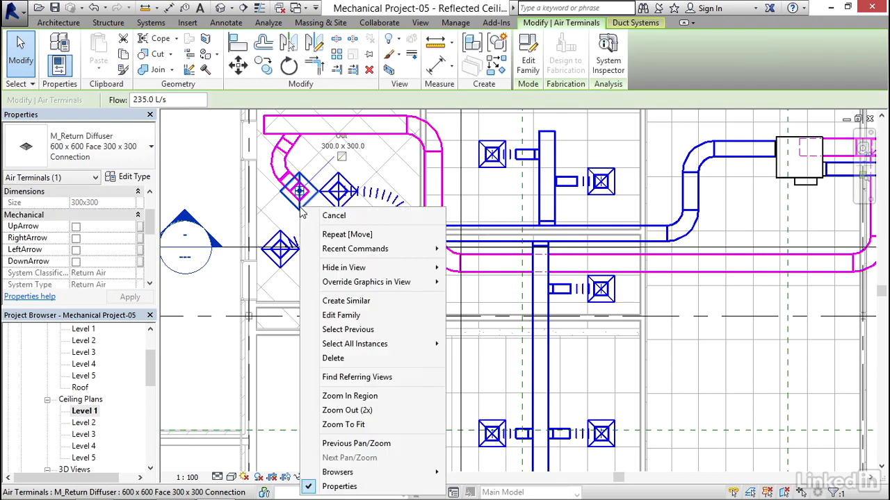
{"action": "left_click", "coordinate": [352, 306]}
{"action": "middle_click_drag", "start_coordinate": [465, 206], "coordinate": [385, 214]}
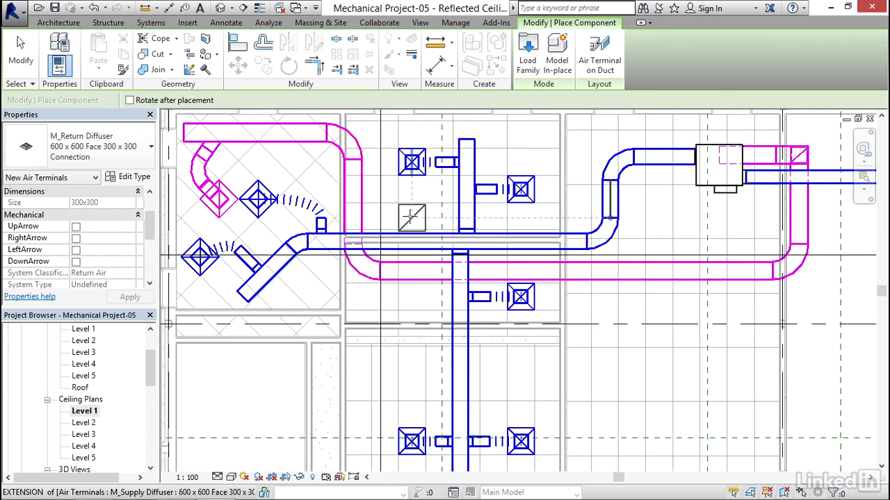
{"action": "scroll", "coordinate": [410, 213], "scroll_direction": "up", "scroll_amount": 3}
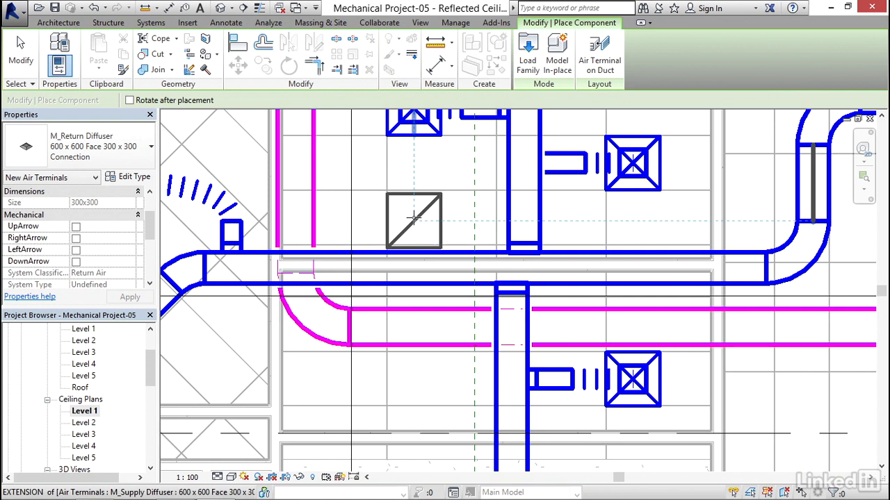
{"action": "left_click", "coordinate": [414, 218]}
{"action": "key", "text": "Escape"}
{"action": "key", "text": "Escape"}
Align the upper edge of the adjacent room's return diffuser with the horizontal ceiling grid line.
{"action": "key", "text": "a"}
{"action": "key", "text": "l"}
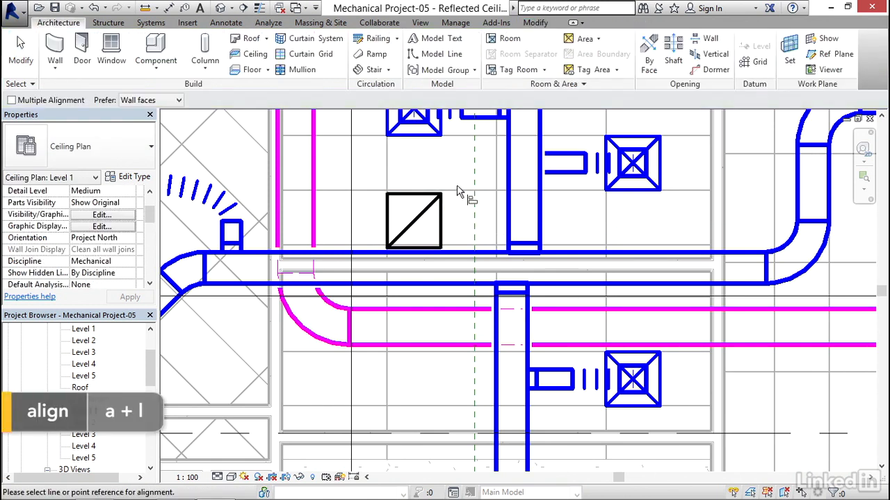
{"action": "left_click", "coordinate": [458, 194]}
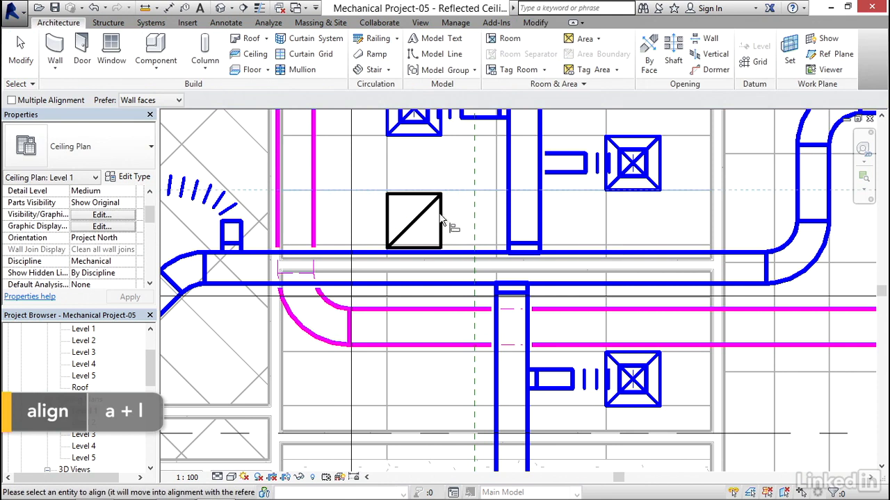
{"action": "left_click", "coordinate": [425, 196]}
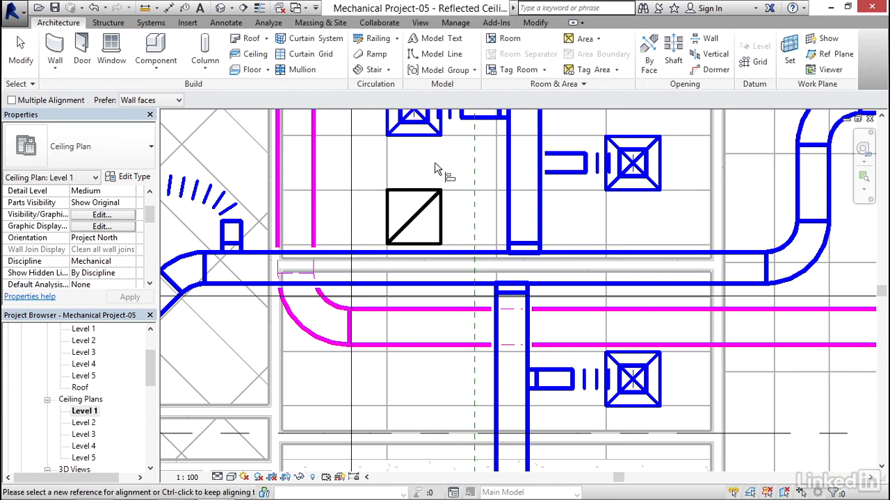
{"action": "key", "text": "Escape"}
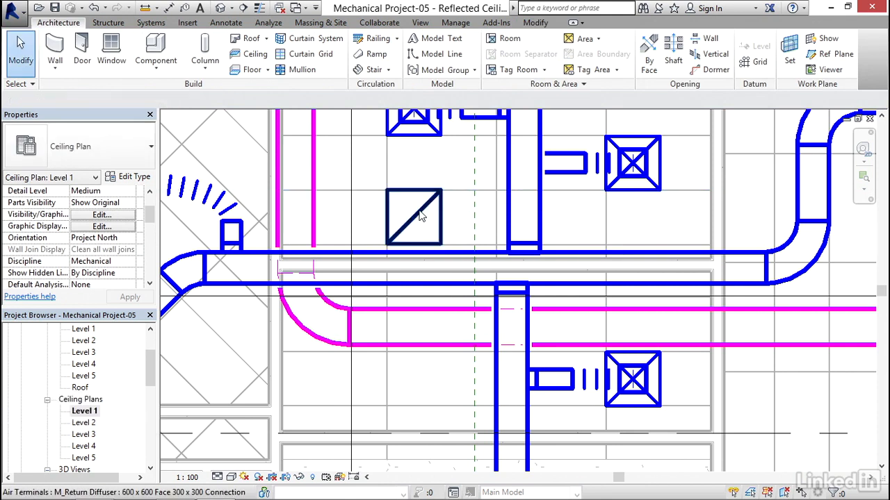
Draw a similar 400 x 350 duct stub about 418 mm long from the vertical return duct into the adjacent room, level with the supply branch opposite.
{"action": "left_click", "coordinate": [315, 212]}
{"action": "scroll", "coordinate": [326, 215], "scroll_direction": "up", "scroll_amount": 1}
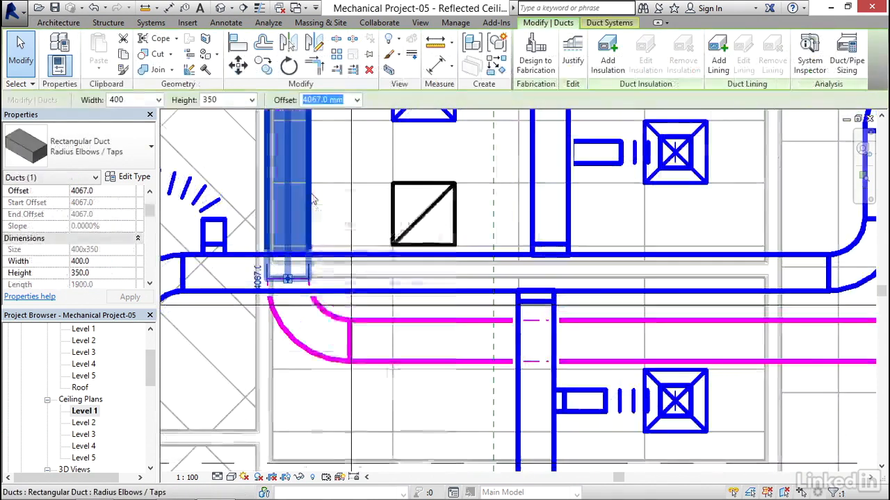
{"action": "right_click", "coordinate": [310, 193]}
{"action": "left_click", "coordinate": [347, 288]}
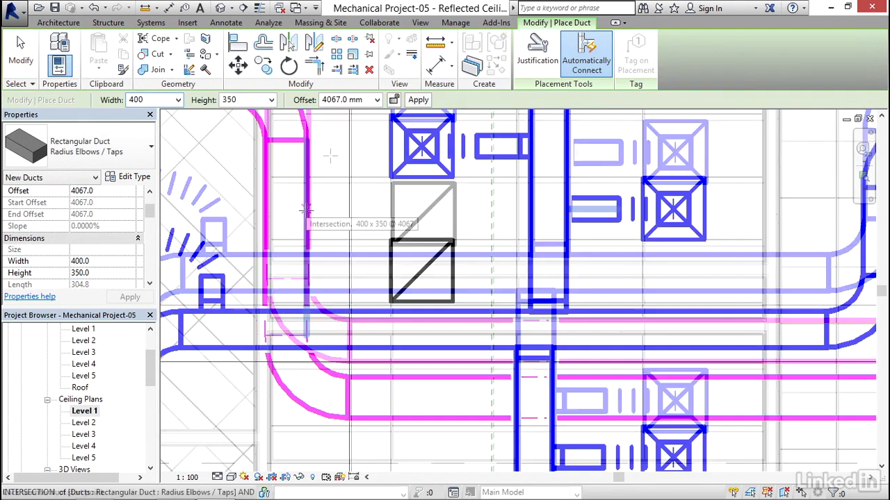
{"action": "left_click", "coordinate": [308, 209]}
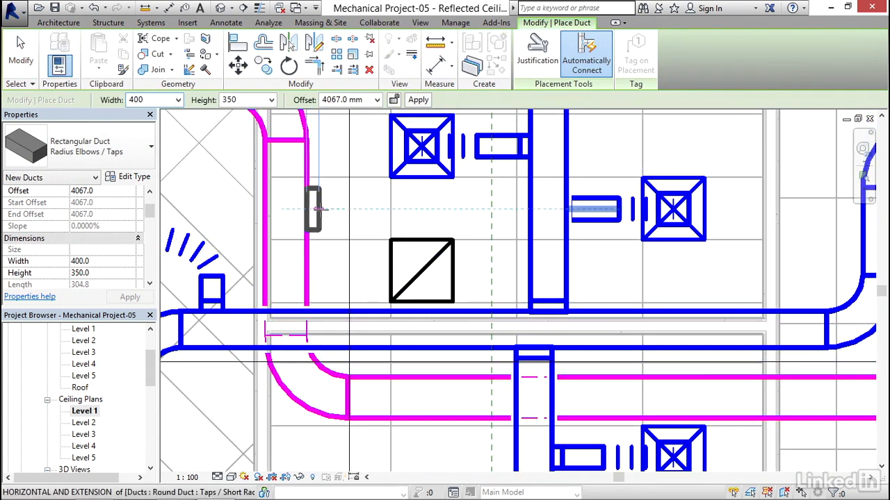
{"action": "left_click", "coordinate": [361, 208]}
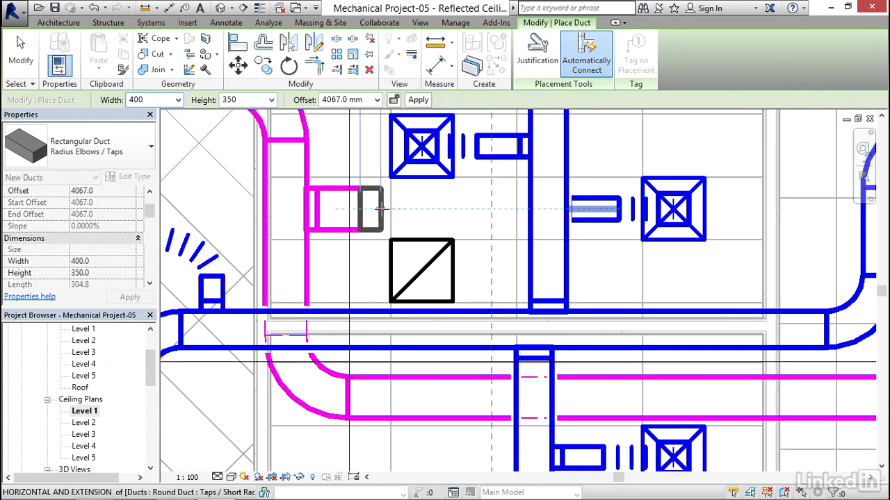
{"action": "key", "text": "Escape"}
{"action": "key", "text": "Escape"}
Connect the open end of the return duct stub to the adjacent room's return diffuser with a round flex duct.
{"action": "left_click", "coordinate": [356, 216]}
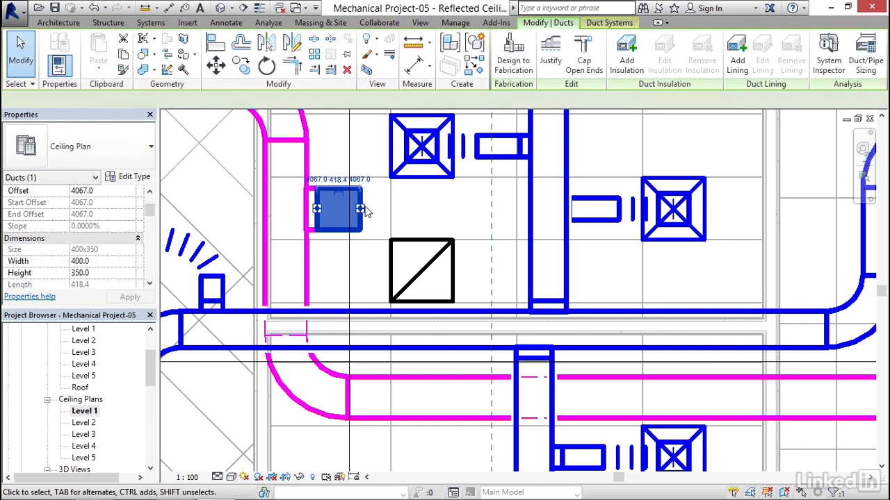
{"action": "right_click", "coordinate": [362, 212]}
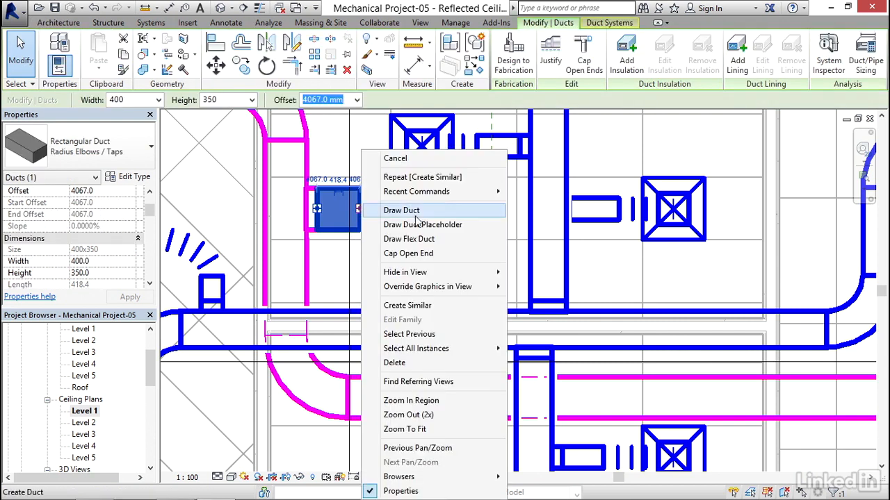
{"action": "left_click", "coordinate": [408, 239]}
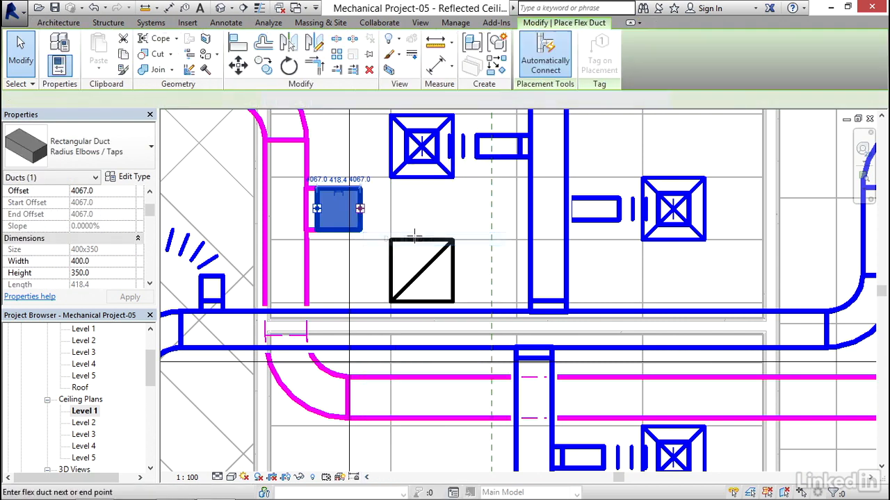
{"action": "left_click", "coordinate": [422, 271]}
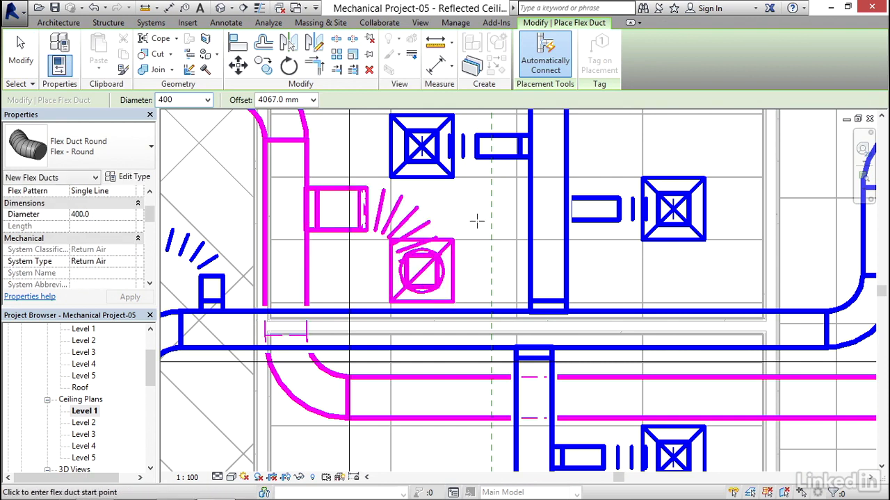
{"action": "key", "text": "Escape"}
{"action": "key", "text": "Escape"}
Draw a similar 400 x 350 branch about 5700 mm long straight down from the long horizontal return duct, just beyond the supply-branch room's wall.
{"action": "scroll", "coordinate": [465, 213], "scroll_direction": "down", "scroll_amount": 5}
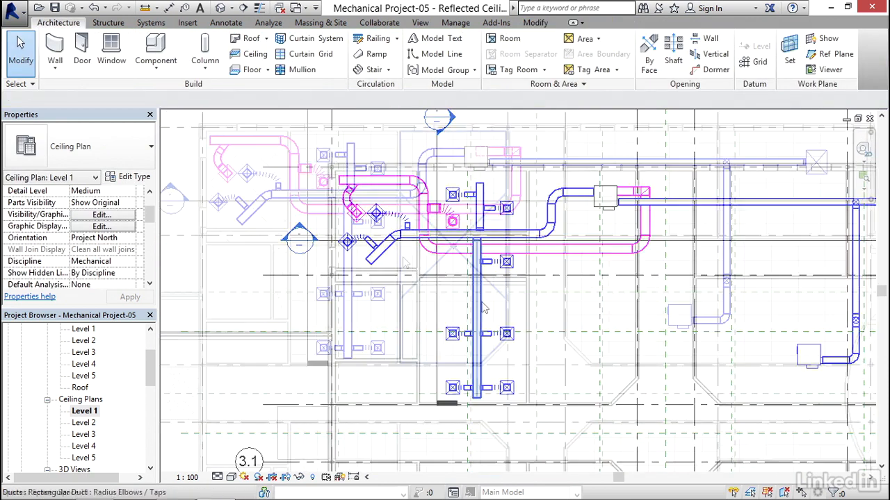
{"action": "scroll", "coordinate": [411, 258], "scroll_direction": "up", "scroll_amount": 4}
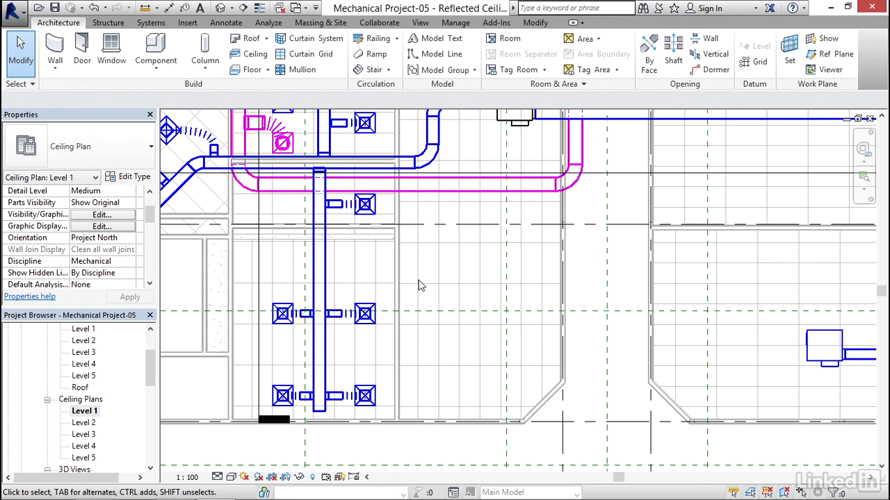
{"action": "scroll", "coordinate": [422, 284], "scroll_direction": "down", "scroll_amount": 3}
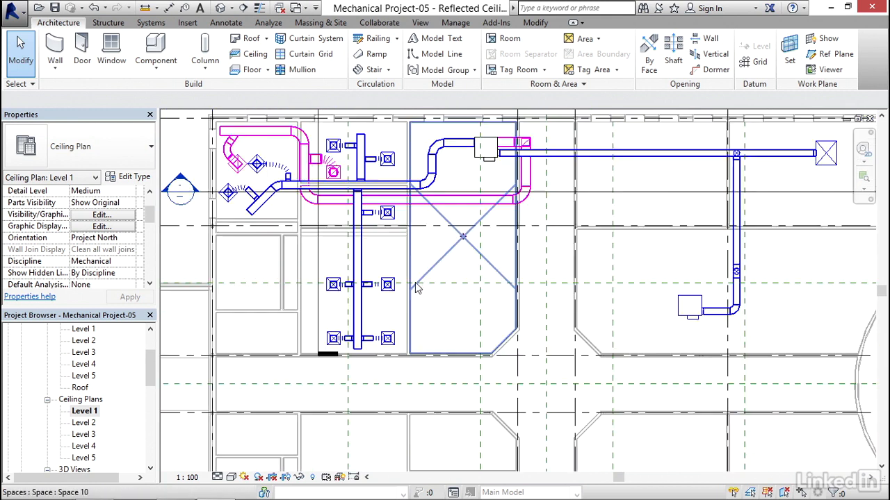
{"action": "left_click", "coordinate": [421, 206]}
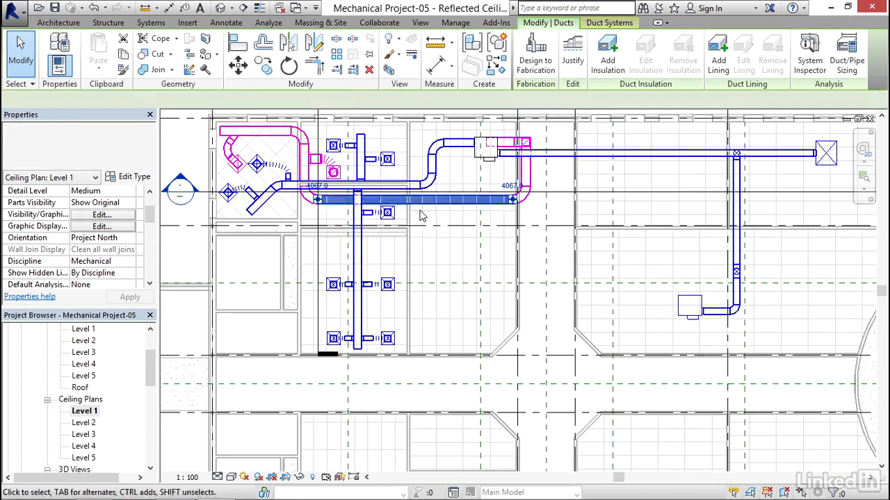
{"action": "right_click", "coordinate": [422, 207]}
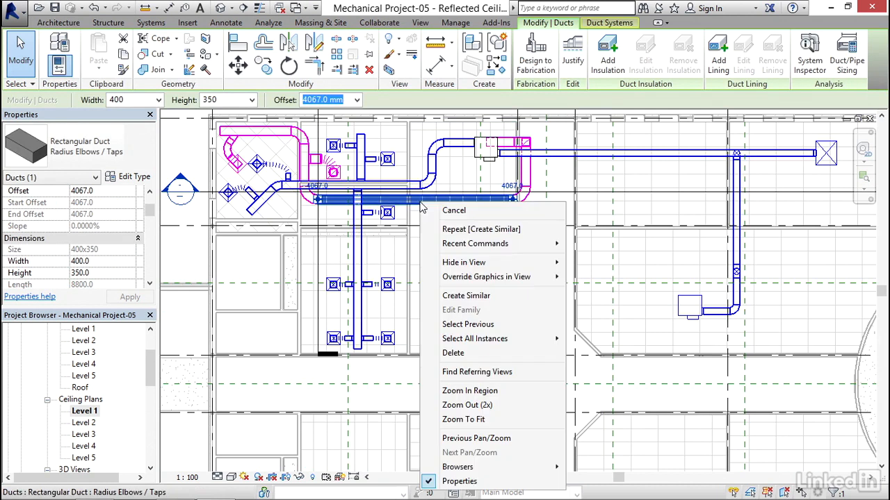
{"action": "left_click", "coordinate": [466, 295]}
{"action": "scroll", "coordinate": [433, 193], "scroll_direction": "up", "scroll_amount": 2}
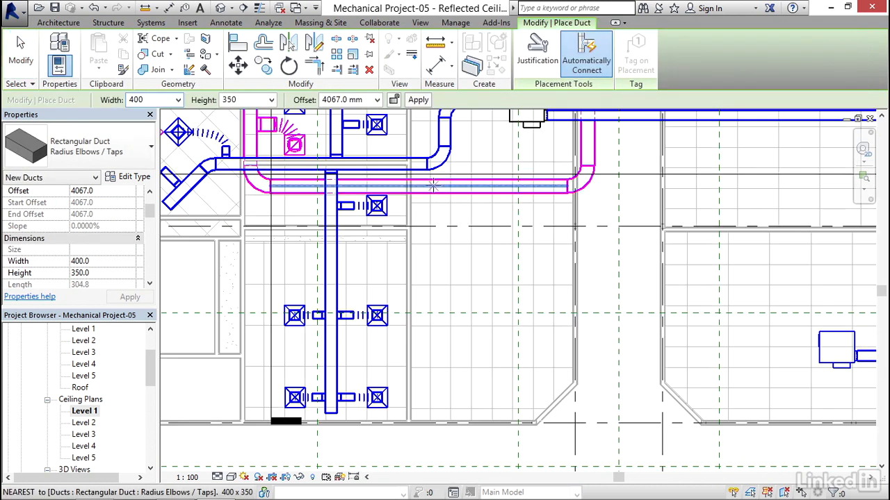
{"action": "left_click", "coordinate": [423, 196]}
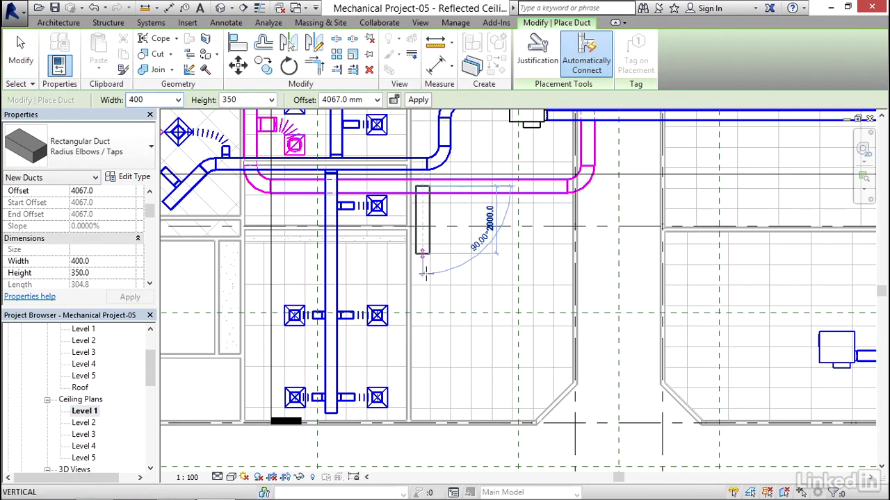
{"action": "middle_click_drag", "start_coordinate": [427, 225], "coordinate": [413, 138]}
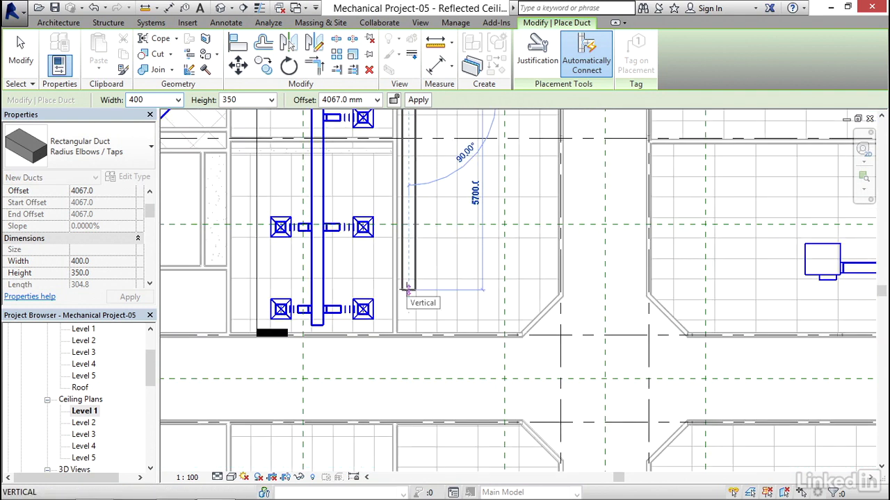
{"action": "left_click", "coordinate": [408, 290]}
{"action": "key", "text": "Escape"}
{"action": "key", "text": "Escape"}
Place a similar return diffuser in the lower room, centred under the right-hand supply diffuser and between it and the one below.
{"action": "middle_click_drag", "start_coordinate": [357, 263], "coordinate": [422, 388]}
{"action": "scroll", "coordinate": [342, 188], "scroll_direction": "up", "scroll_amount": 4}
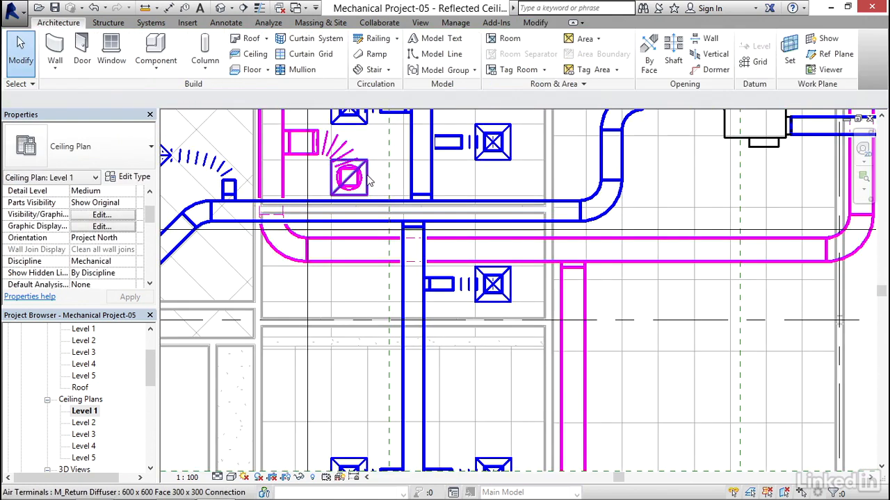
{"action": "left_click", "coordinate": [368, 179]}
{"action": "right_click", "coordinate": [368, 179]}
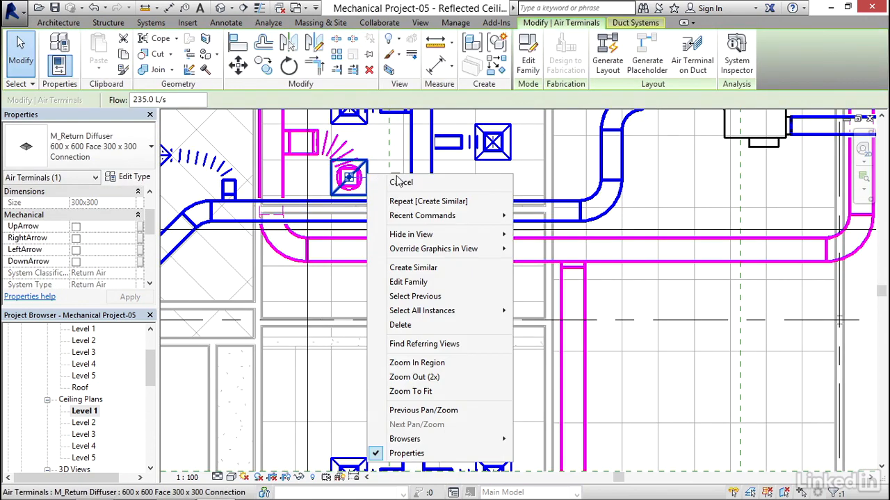
{"action": "left_click", "coordinate": [413, 267]}
{"action": "scroll", "coordinate": [473, 340], "scroll_direction": "down", "scroll_amount": 3}
{"action": "middle_click_drag", "start_coordinate": [480, 347], "coordinate": [457, 189]}
{"action": "scroll", "coordinate": [441, 250], "scroll_direction": "up", "scroll_amount": 4}
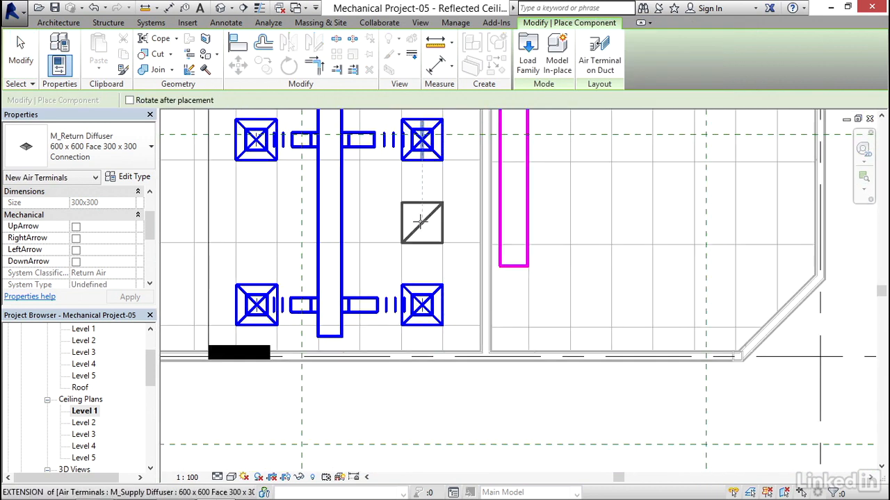
{"action": "left_click", "coordinate": [421, 220]}
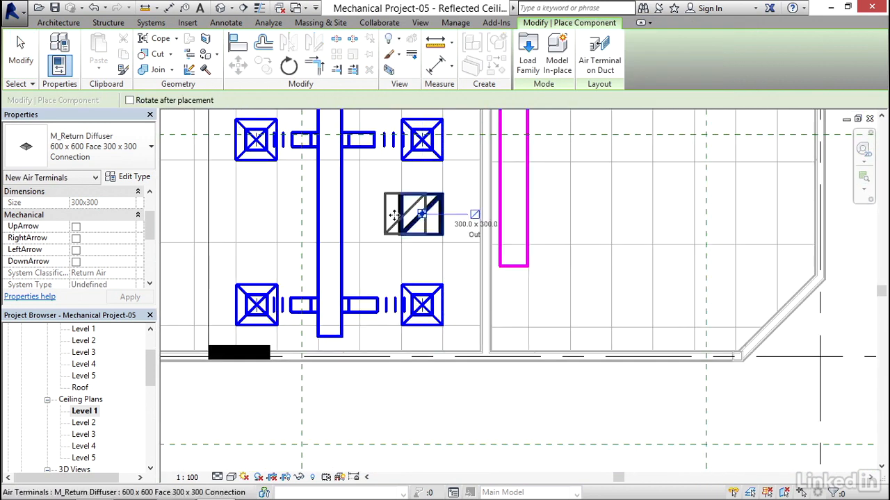
{"action": "key", "text": "Escape"}
{"action": "key", "text": "Escape"}
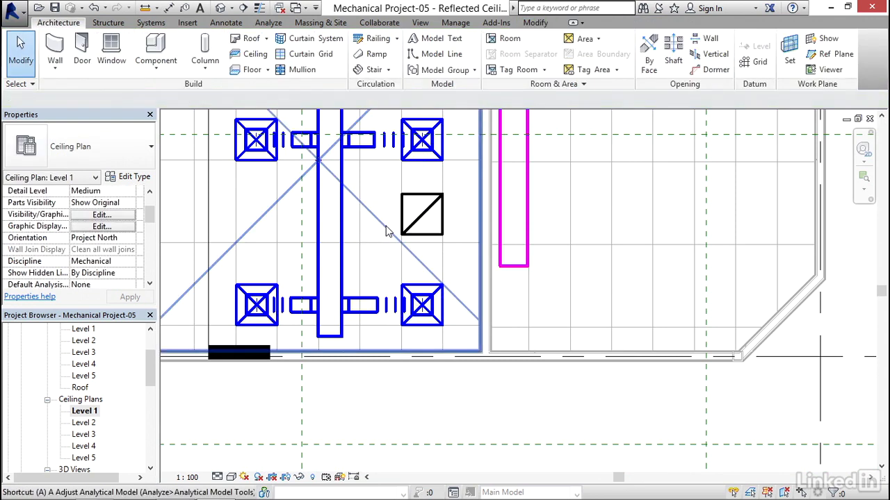
Align the lower edge of the lower room's return diffuser with the horizontal ceiling grid line.
{"action": "key", "text": "l"}
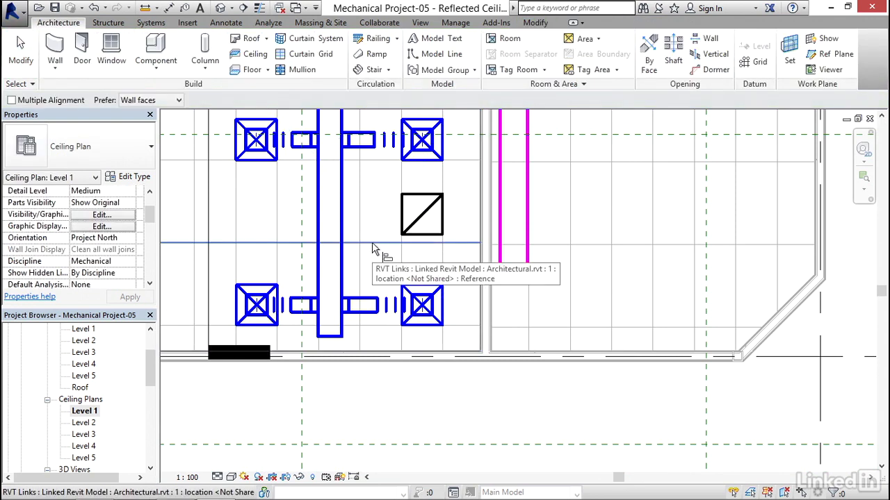
{"action": "left_click", "coordinate": [373, 248]}
{"action": "left_click", "coordinate": [425, 237]}
{"action": "key", "text": "Escape"}
{"action": "key", "text": "Escape"}
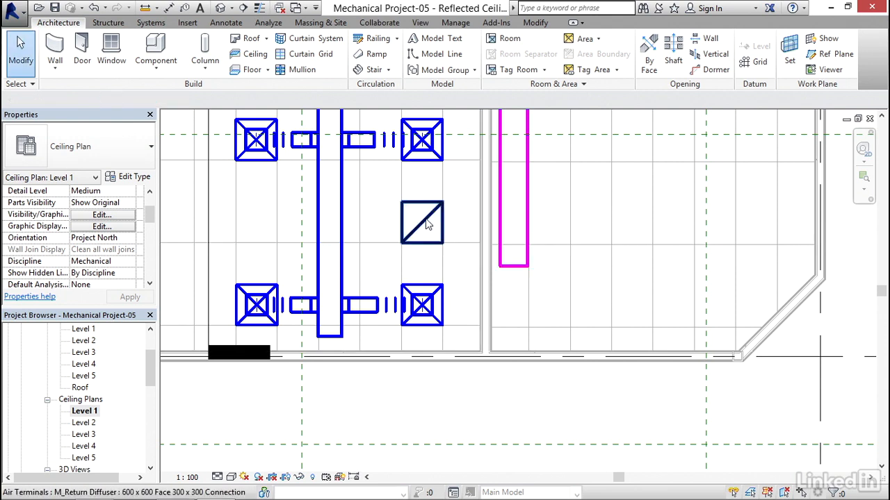
Connect the lower room's return diffuser into the new vertical return branch beside the room.
{"action": "left_click", "coordinate": [427, 224]}
{"action": "left_click", "coordinate": [607, 66]}
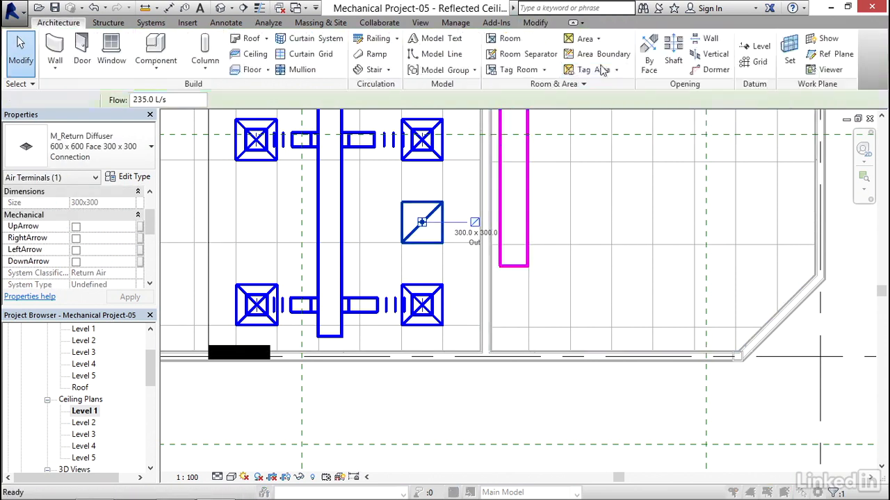
{"action": "left_click", "coordinate": [503, 224]}
Examine the return duct layout in the ceiling plan and the default 3D view, checking its routing around the supply ductwork.
{"action": "scroll", "coordinate": [550, 212], "scroll_direction": "down", "scroll_amount": 4}
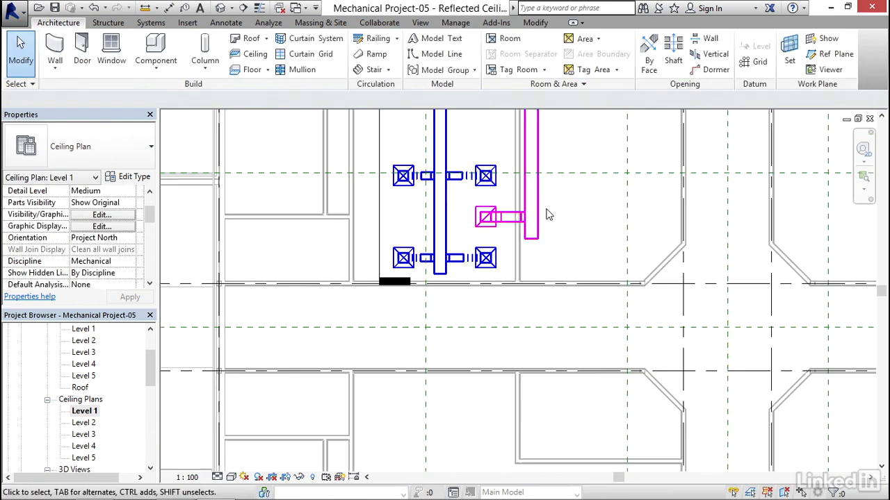
{"action": "middle_click_drag", "start_coordinate": [531, 182], "coordinate": [477, 266]}
{"action": "scroll", "coordinate": [509, 237], "scroll_direction": "up", "scroll_amount": 2}
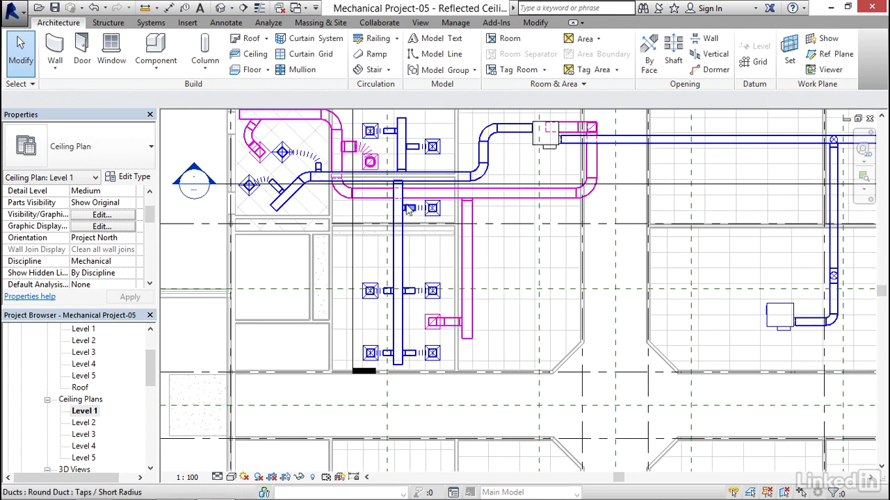
{"action": "scroll", "coordinate": [314, 182], "scroll_direction": "up", "scroll_amount": 2}
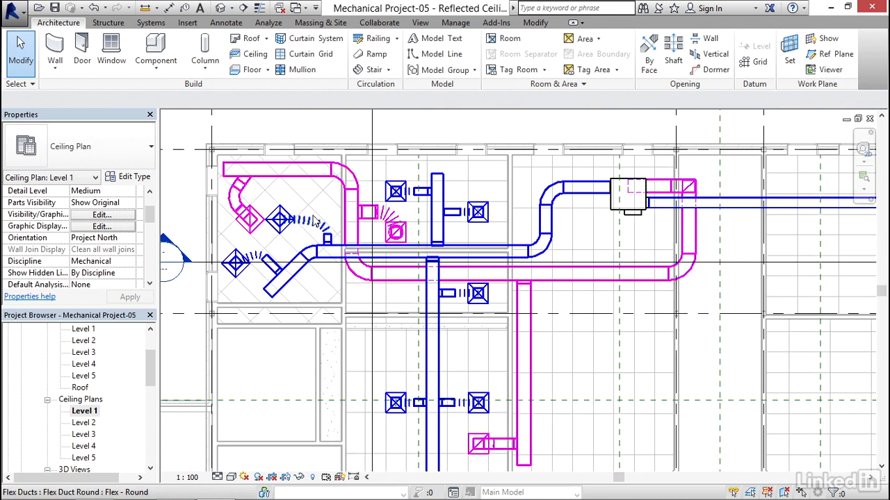
{"action": "left_click", "coordinate": [222, 8]}
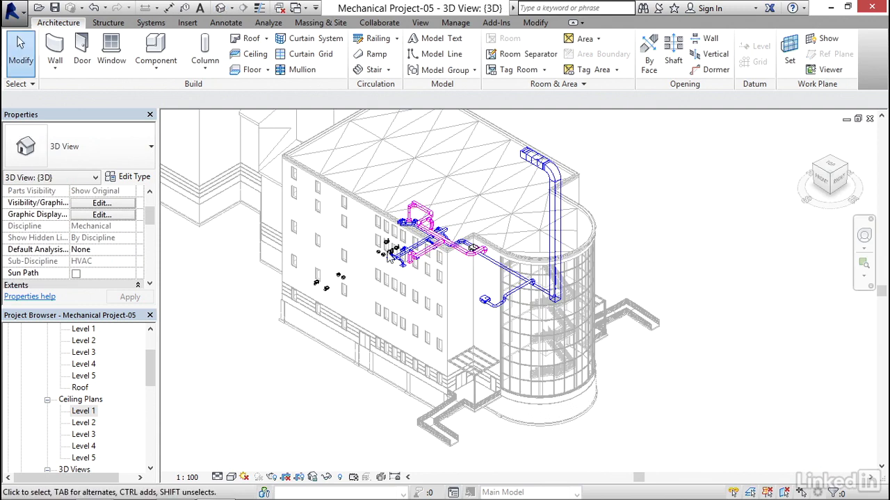
{"action": "scroll", "coordinate": [429, 272], "scroll_direction": "up", "scroll_amount": 3}
{"action": "scroll", "coordinate": [430, 273], "scroll_direction": "up", "scroll_amount": 3}
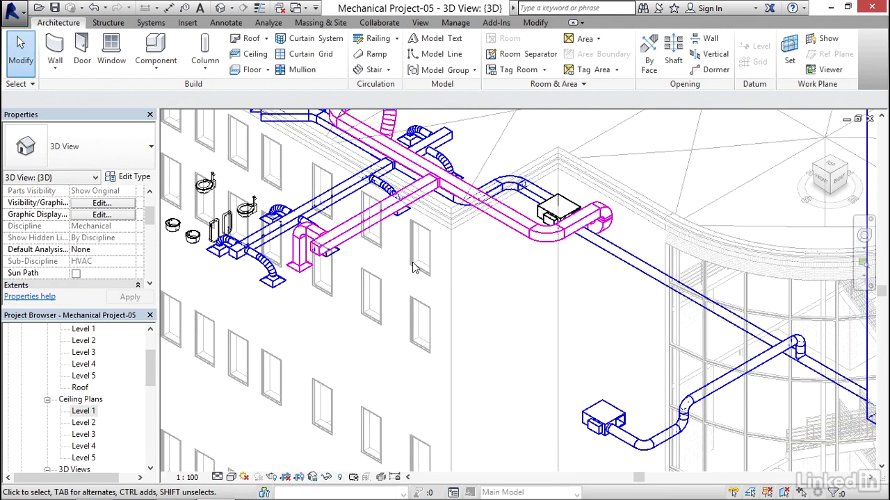
{"action": "middle_click_drag", "start_coordinate": [412, 287], "coordinate": [418, 336]}
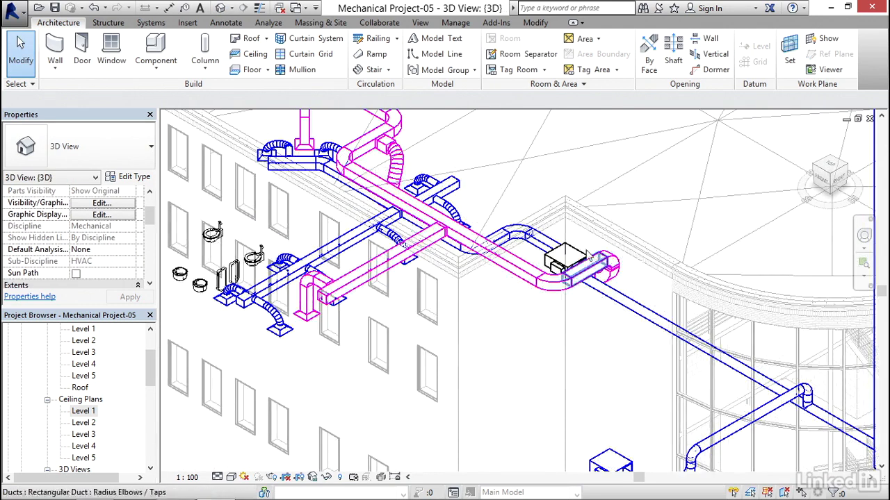
{"action": "scroll", "coordinate": [432, 245], "scroll_direction": "down", "scroll_amount": 3}
{"action": "scroll", "coordinate": [408, 242], "scroll_direction": "up", "scroll_amount": 3}
{"action": "scroll", "coordinate": [396, 350], "scroll_direction": "down", "scroll_amount": 3}
{"action": "middle_click_drag", "start_coordinate": [408, 353], "coordinate": [388, 331]}
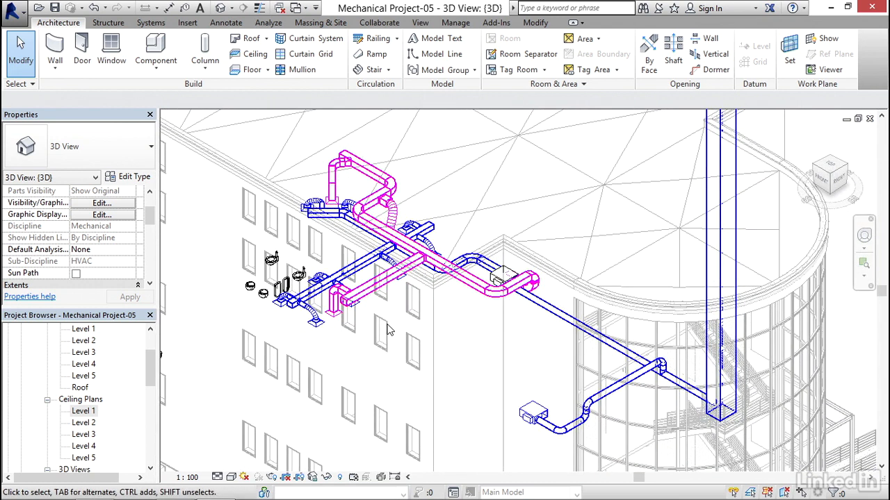